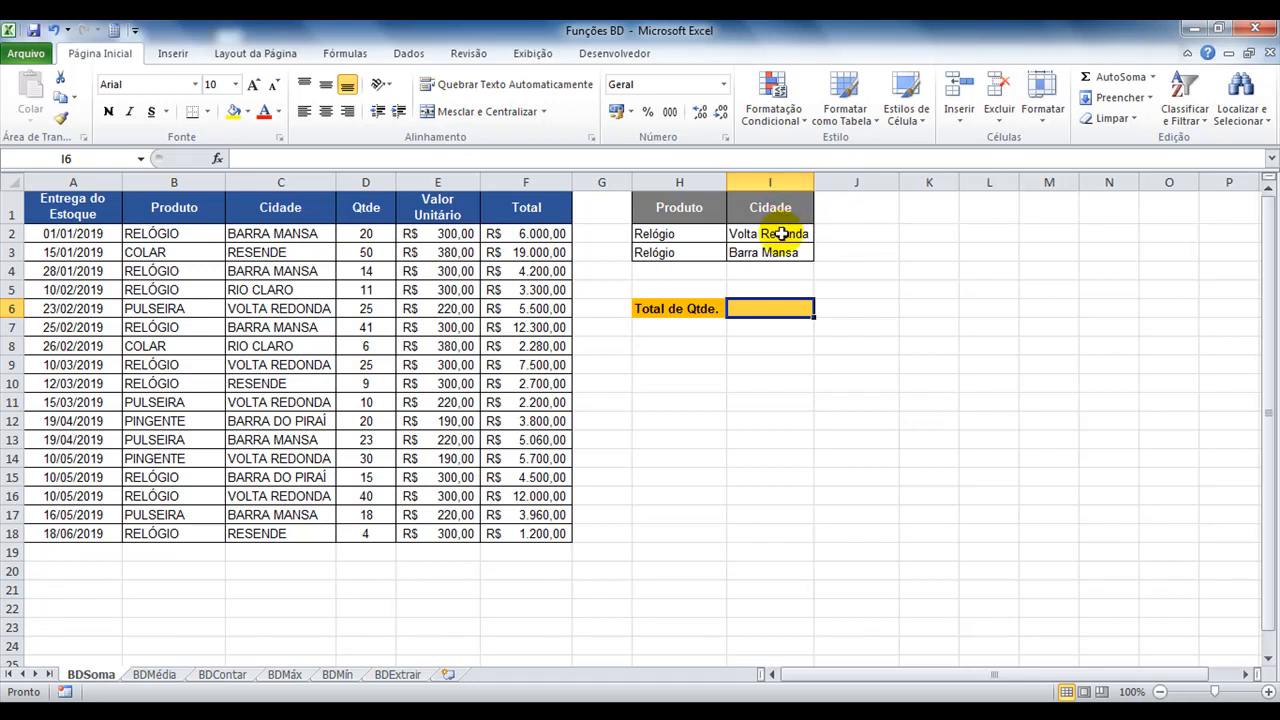
- Start a BDSOMA formula in I6, beside Total de Qtde., with the stock table A1:F18 as its database
mouse_move(781, 234)
mouse_down()
mouse_move(760, 234)
mouse_move(777, 249)
mouse_move(766, 234)
mouse_up()
click(781, 249)
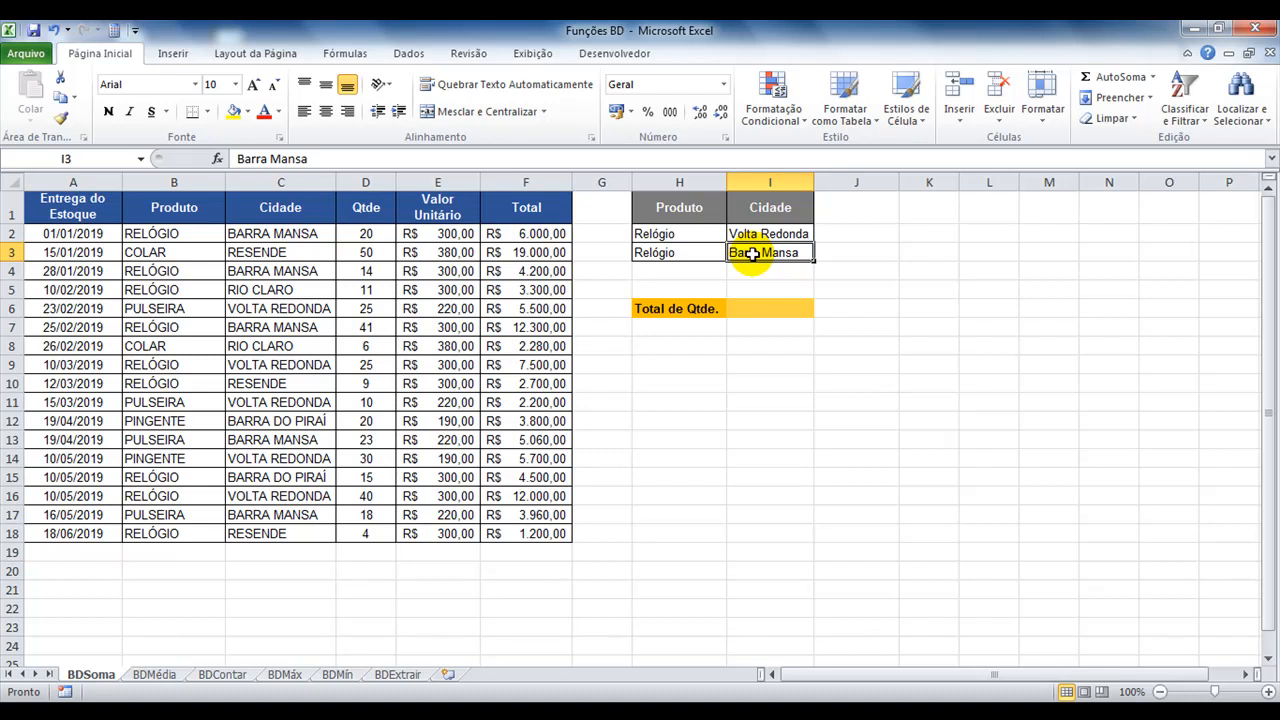
click(763, 310)
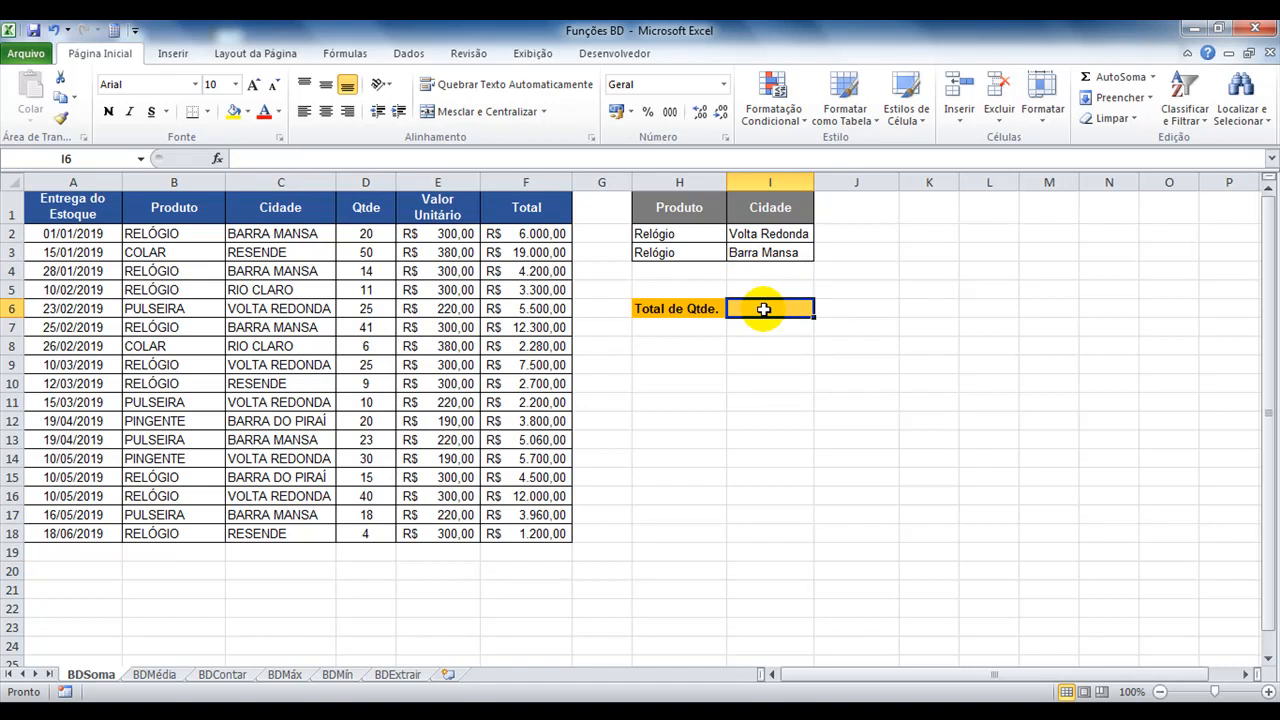
text(=bd)
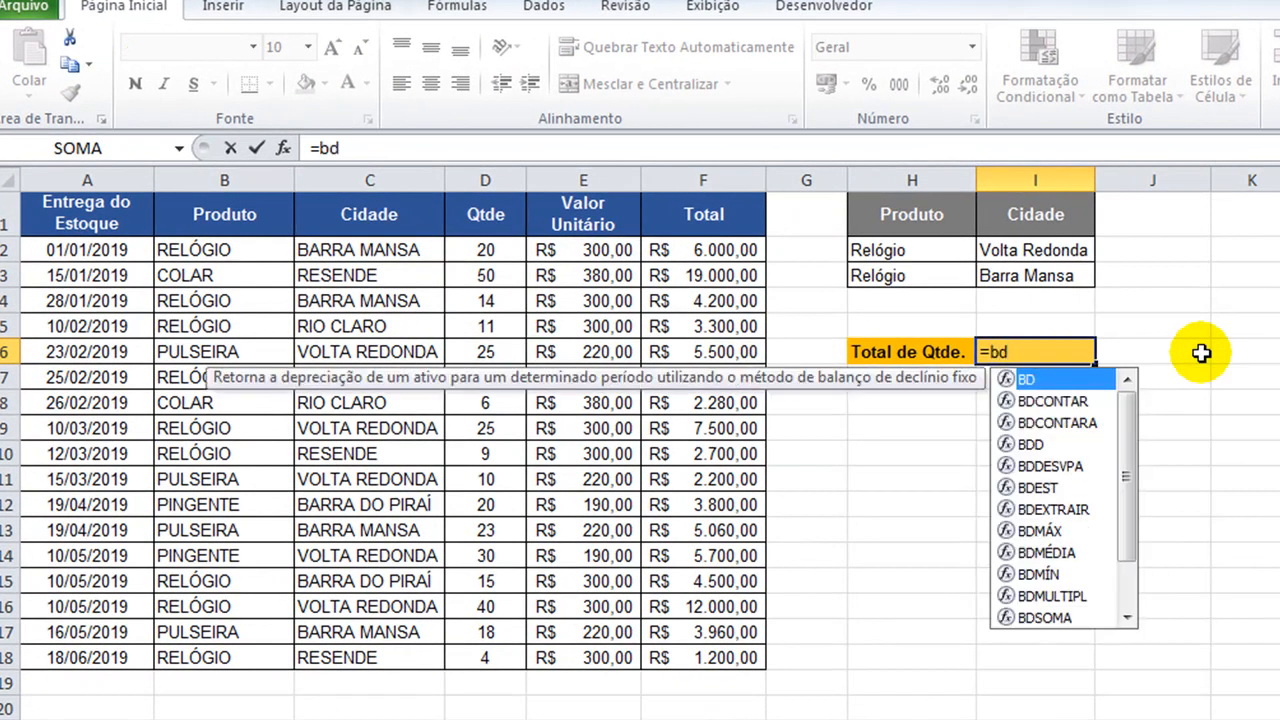
text(s)
key(Tab)
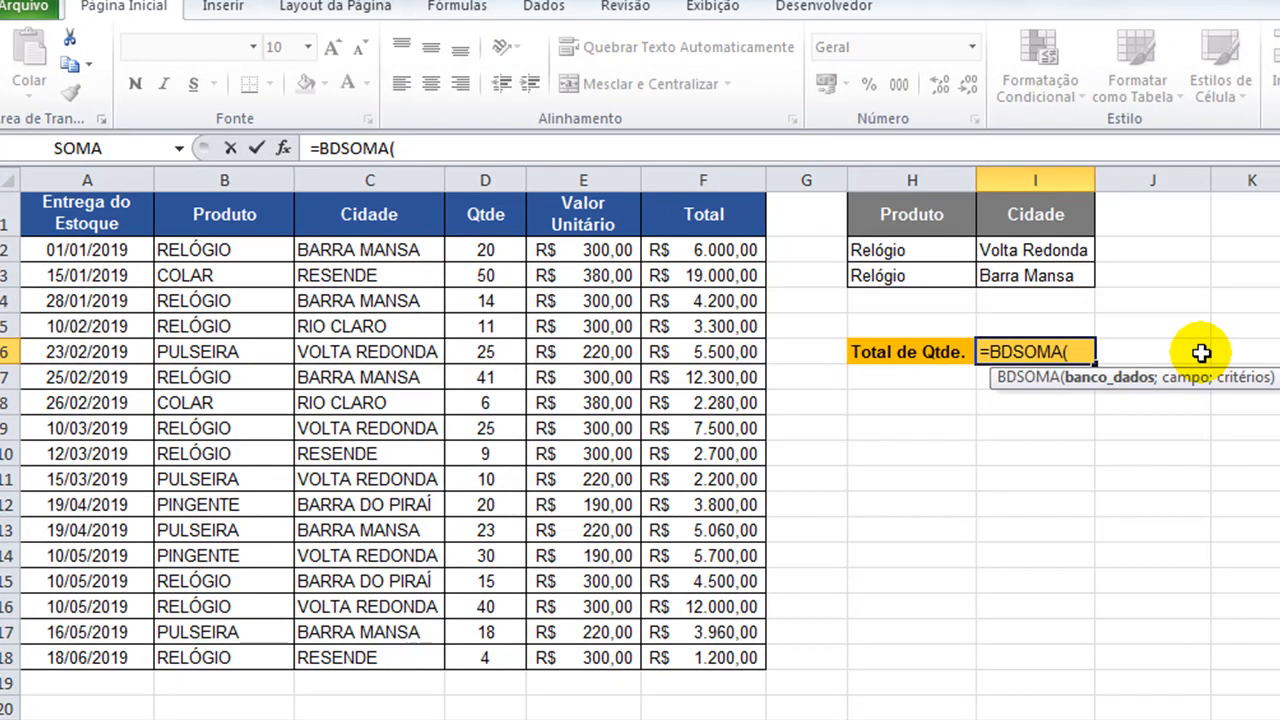
click(120, 226)
key(ctrl+shift+Down)
key(ctrl+shift+Right)
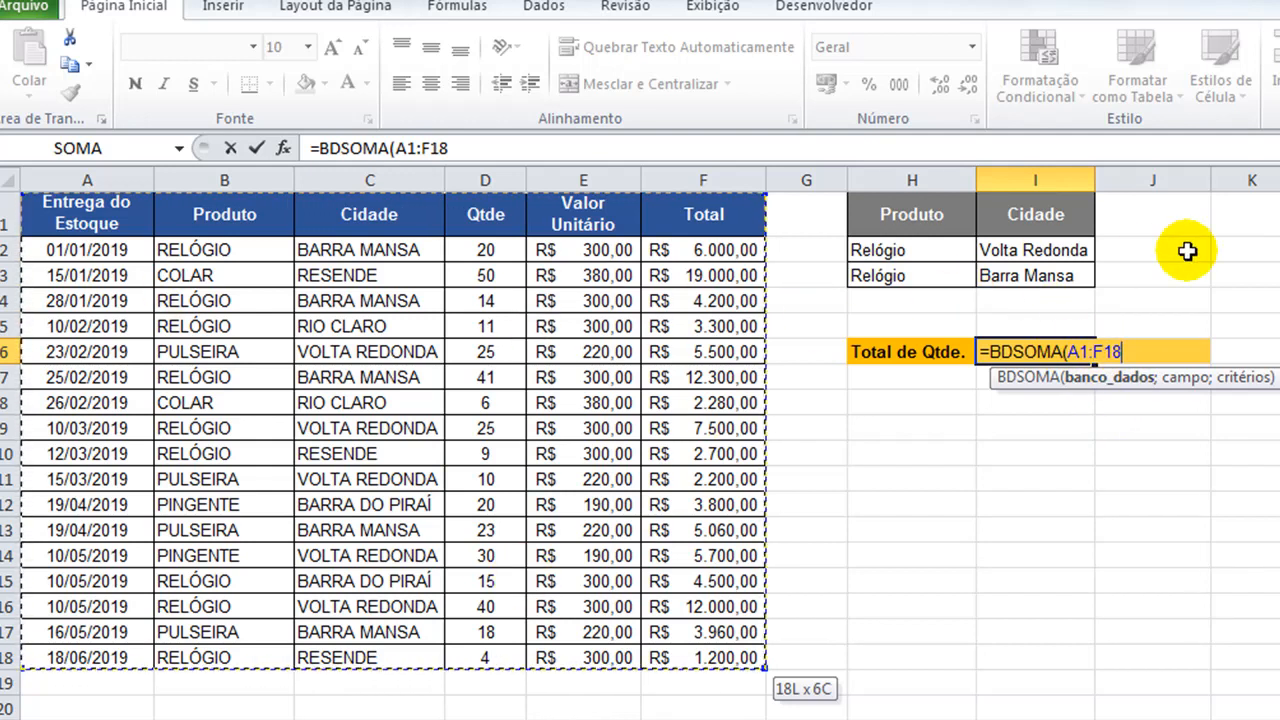
text(;)
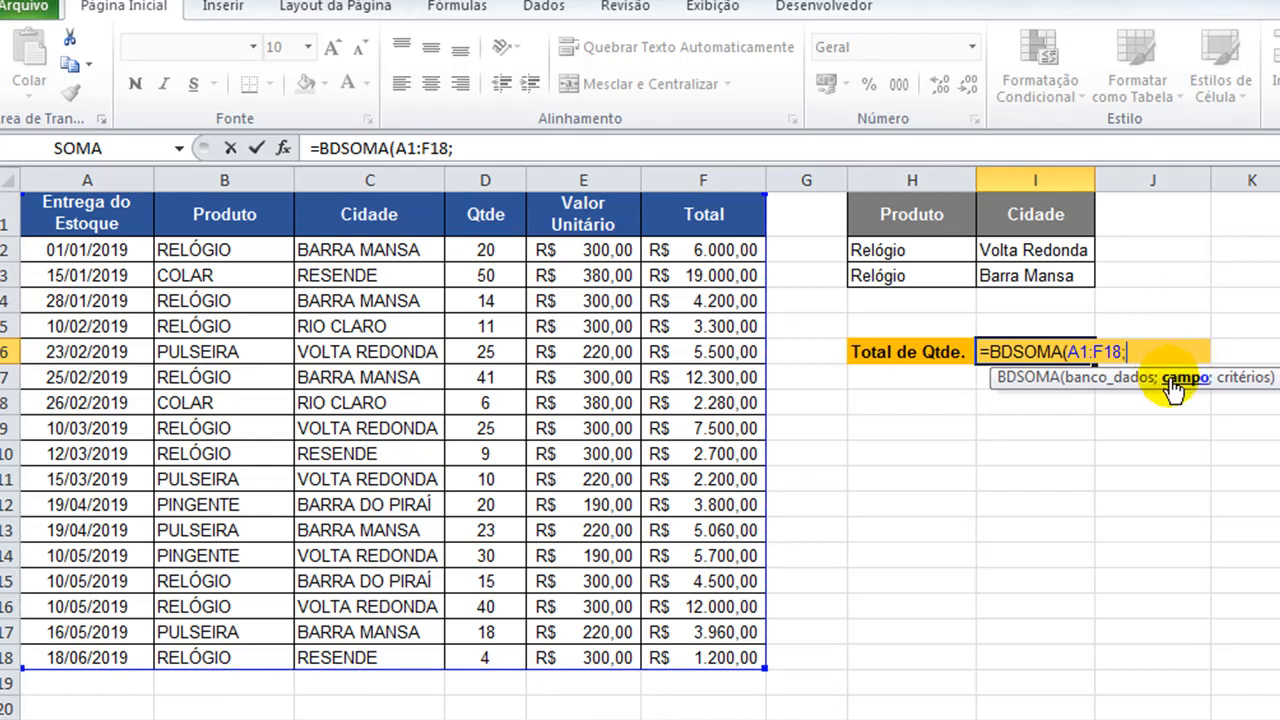
- Complete the BDSOMA formula with the Qtde header D1 as field and H1:I3 as criteria
click(493, 212)
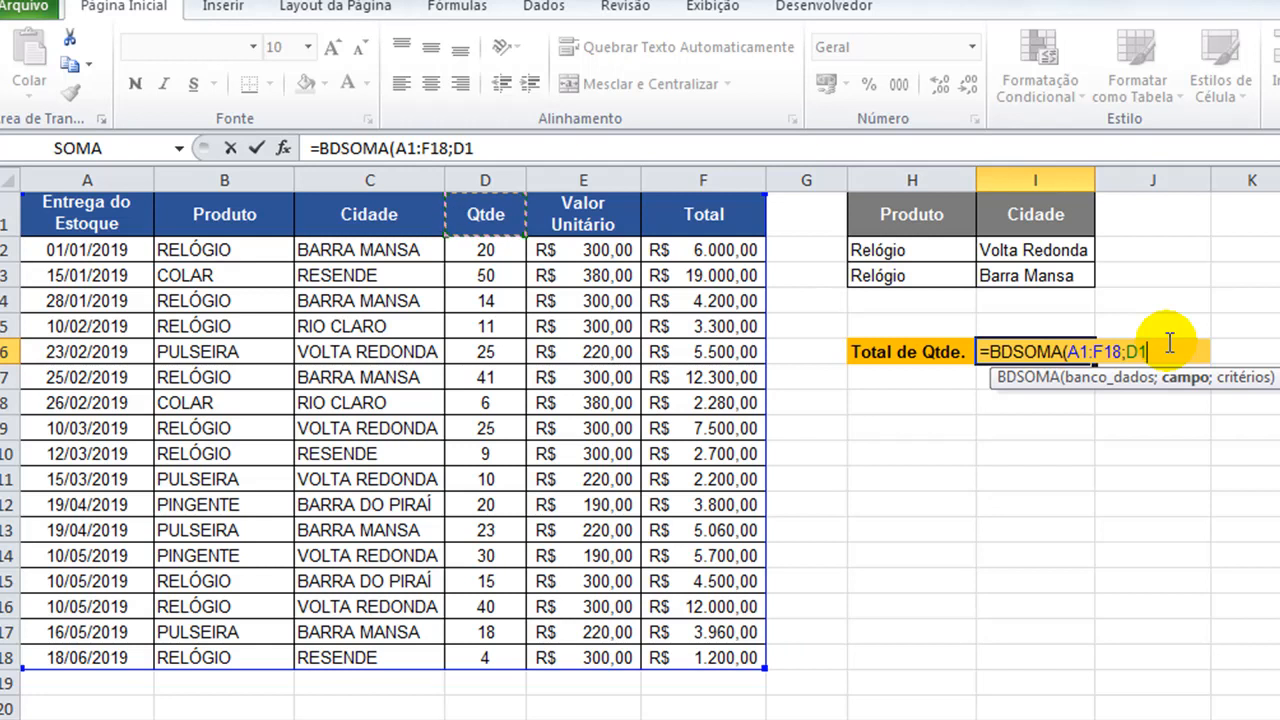
text(;)
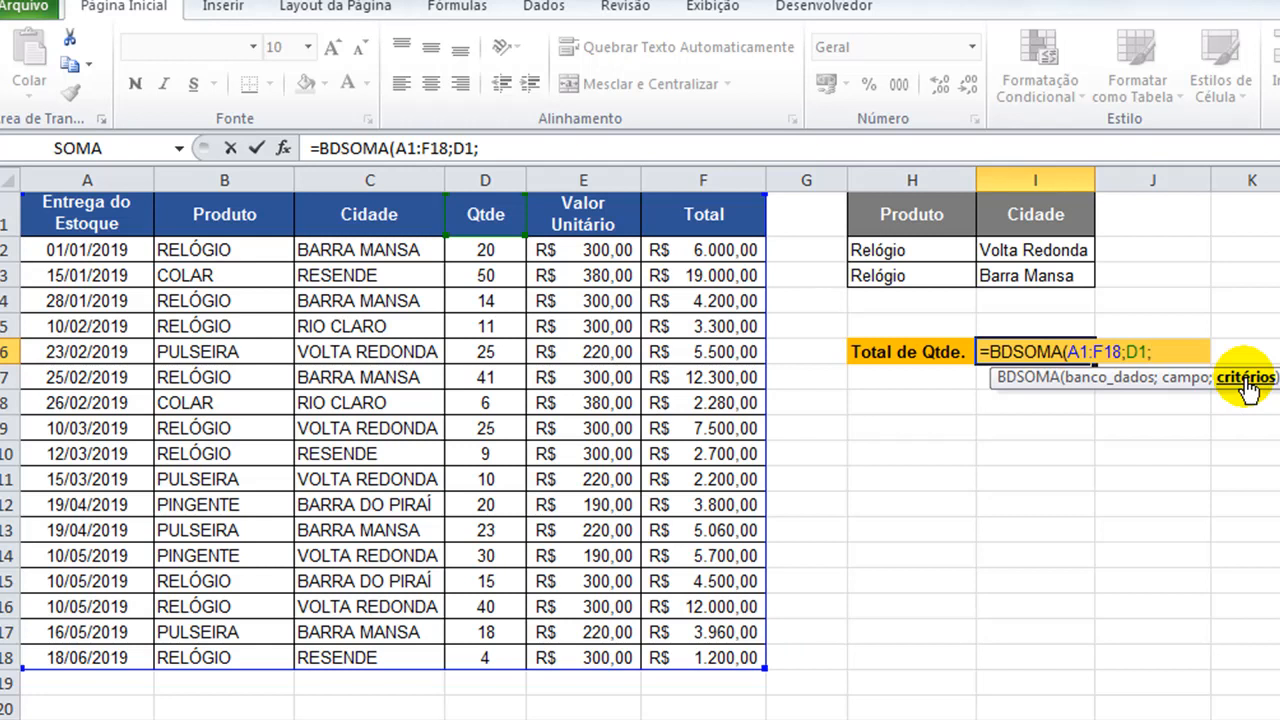
click(930, 220)
shift+click(1075, 275)
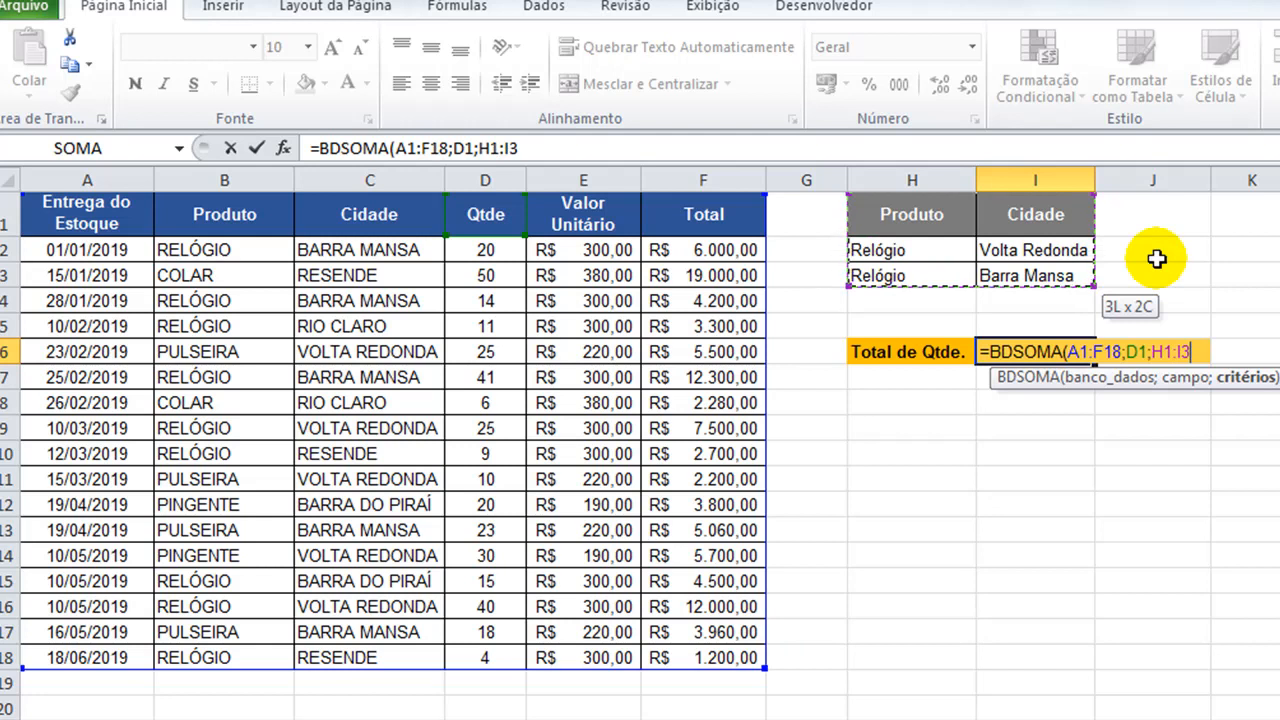
key(Return)
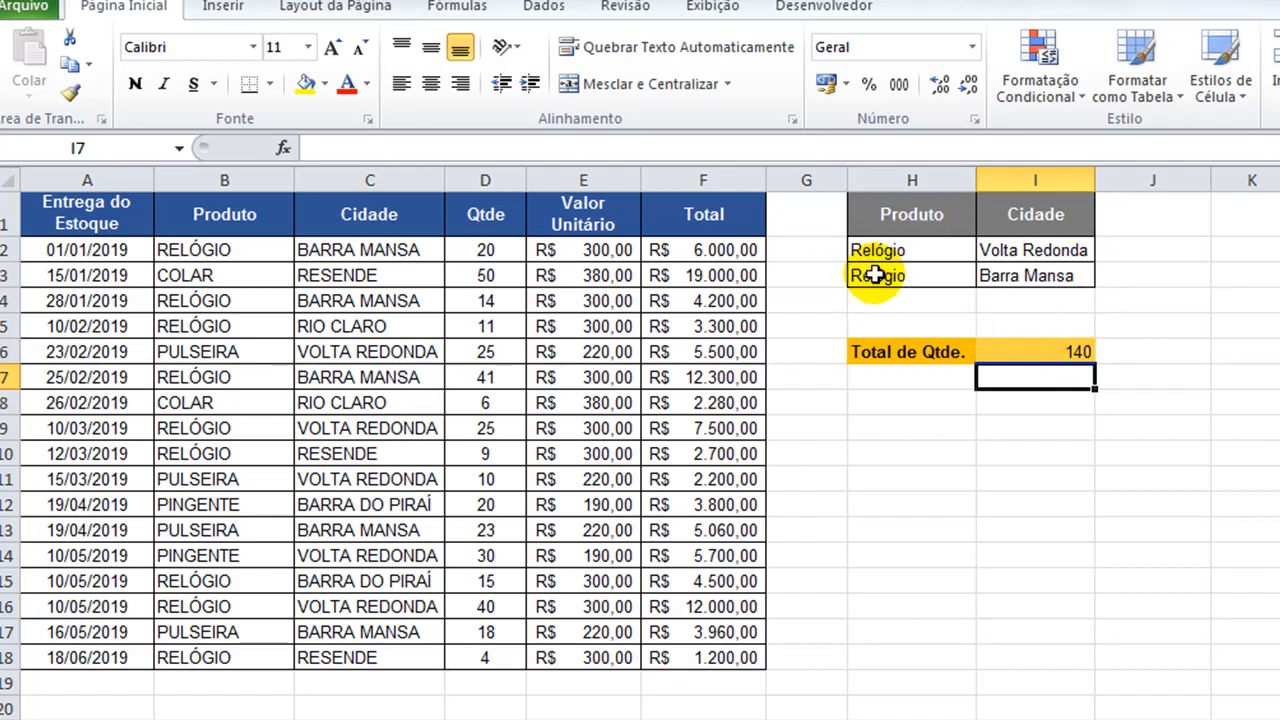
click(1023, 346)
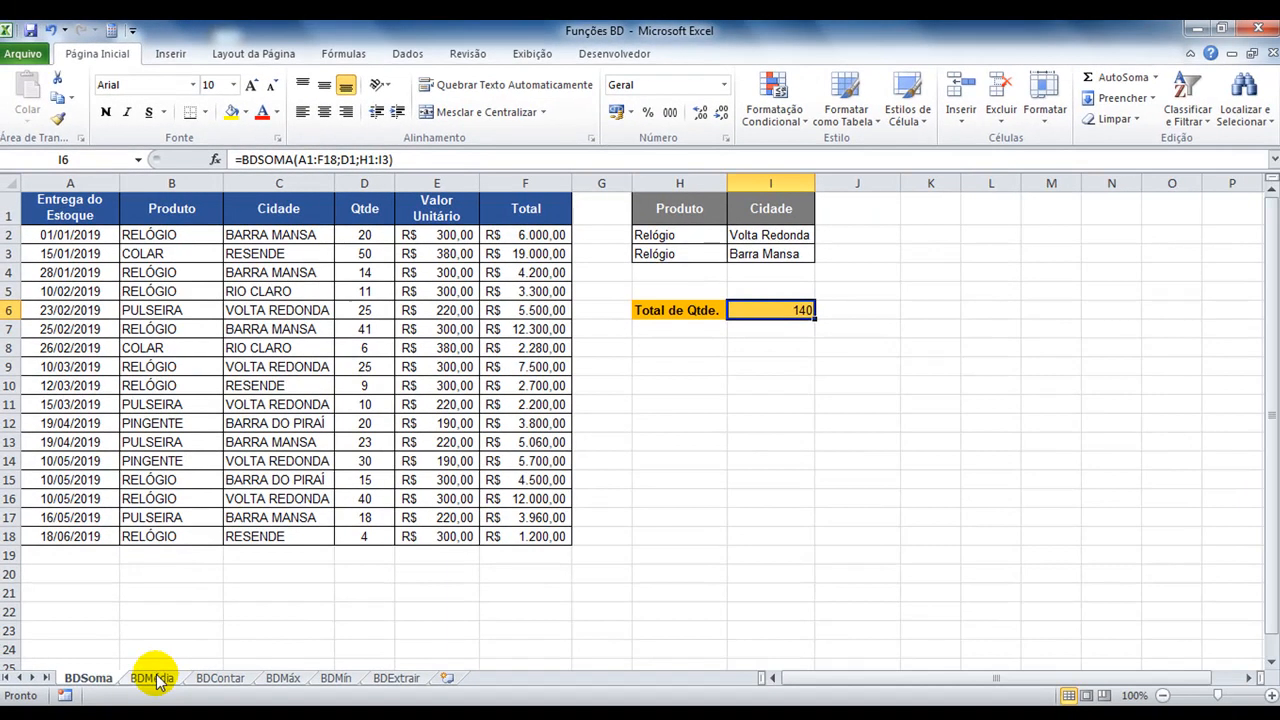
- On the BDMédia sheet, start a BDMÉDIA formula in I5 with A1:F18 as its database
click(152, 678)
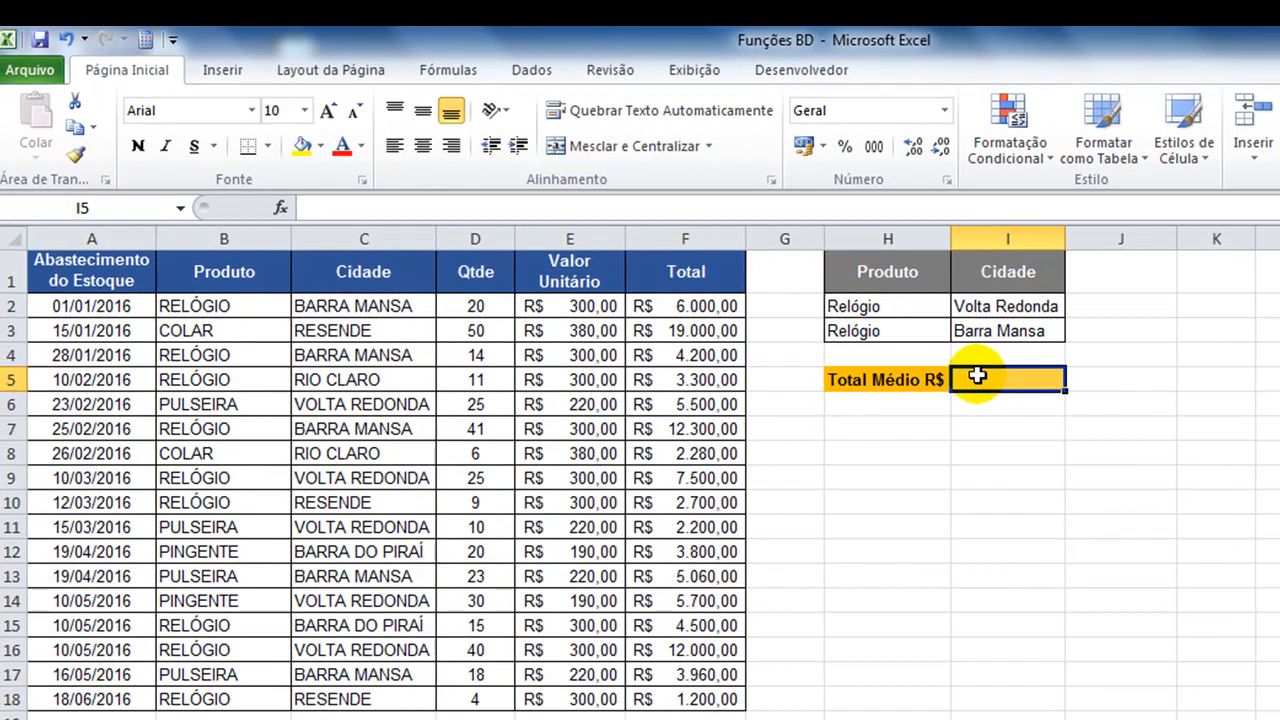
text(=bdm)
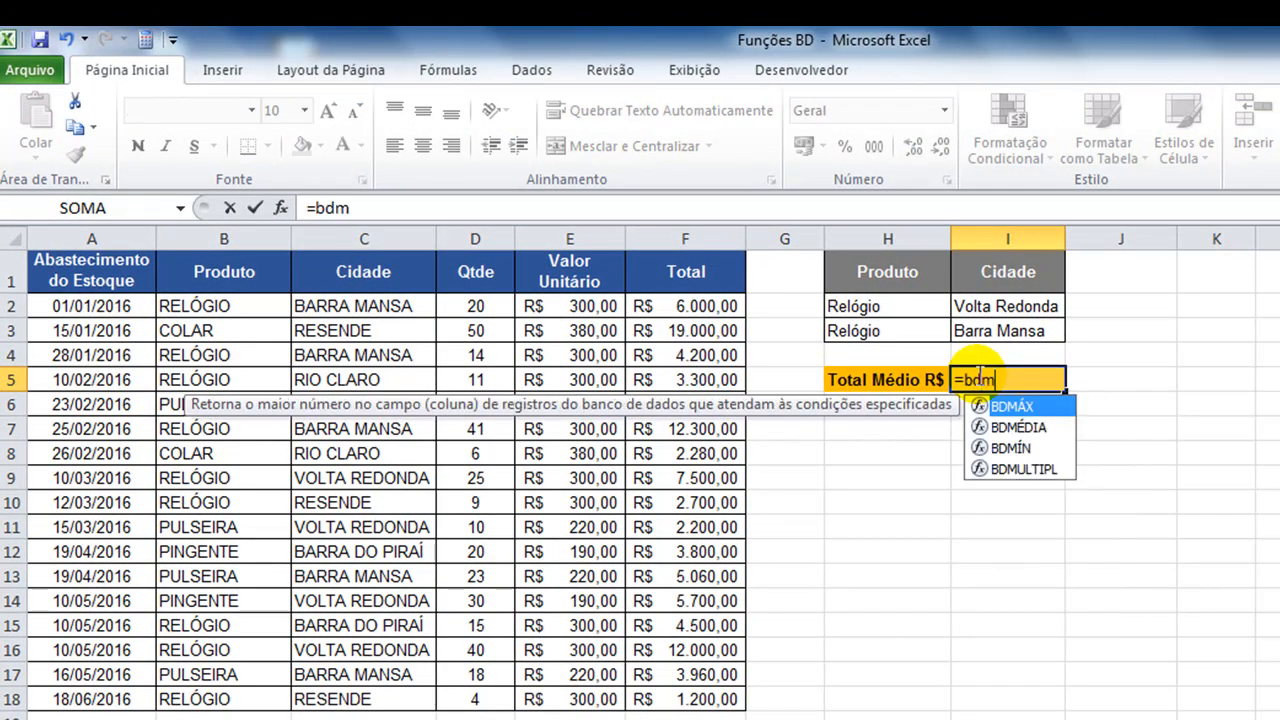
key(Down)
key(Tab)
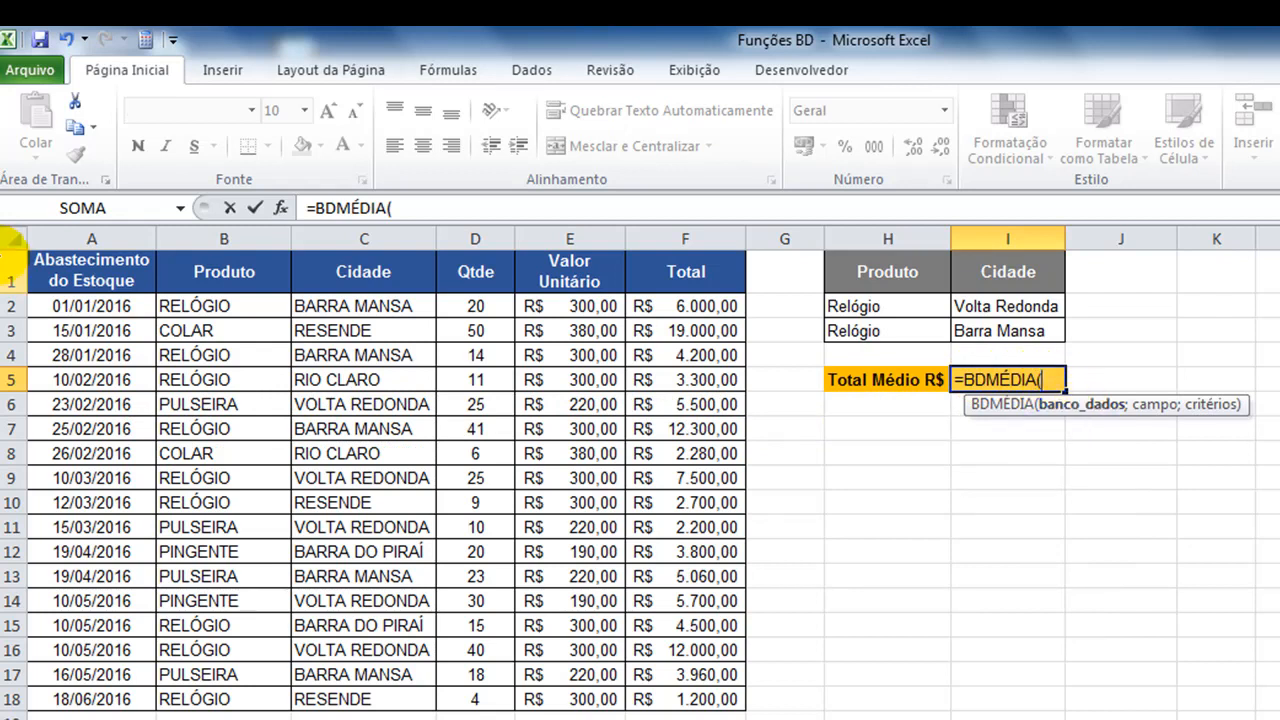
click(98, 276)
key(ctrl+shift+Right)
key(ctrl+shift+Down)
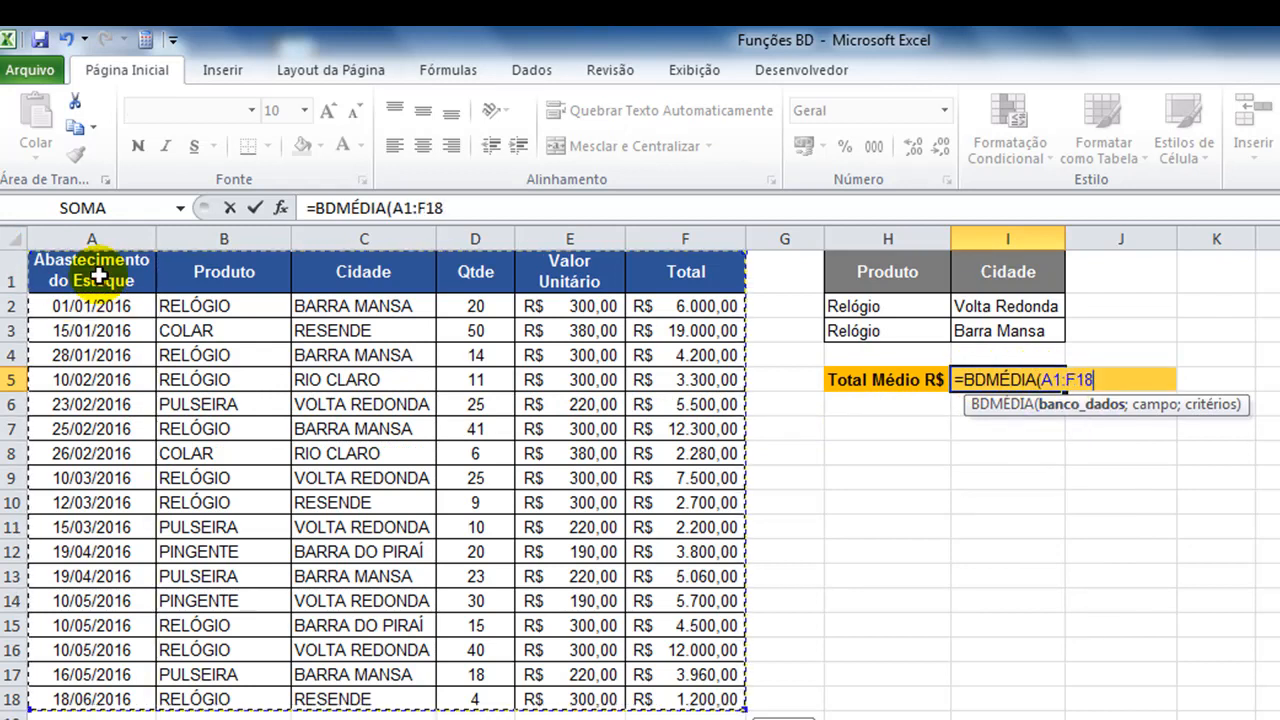
text(;)
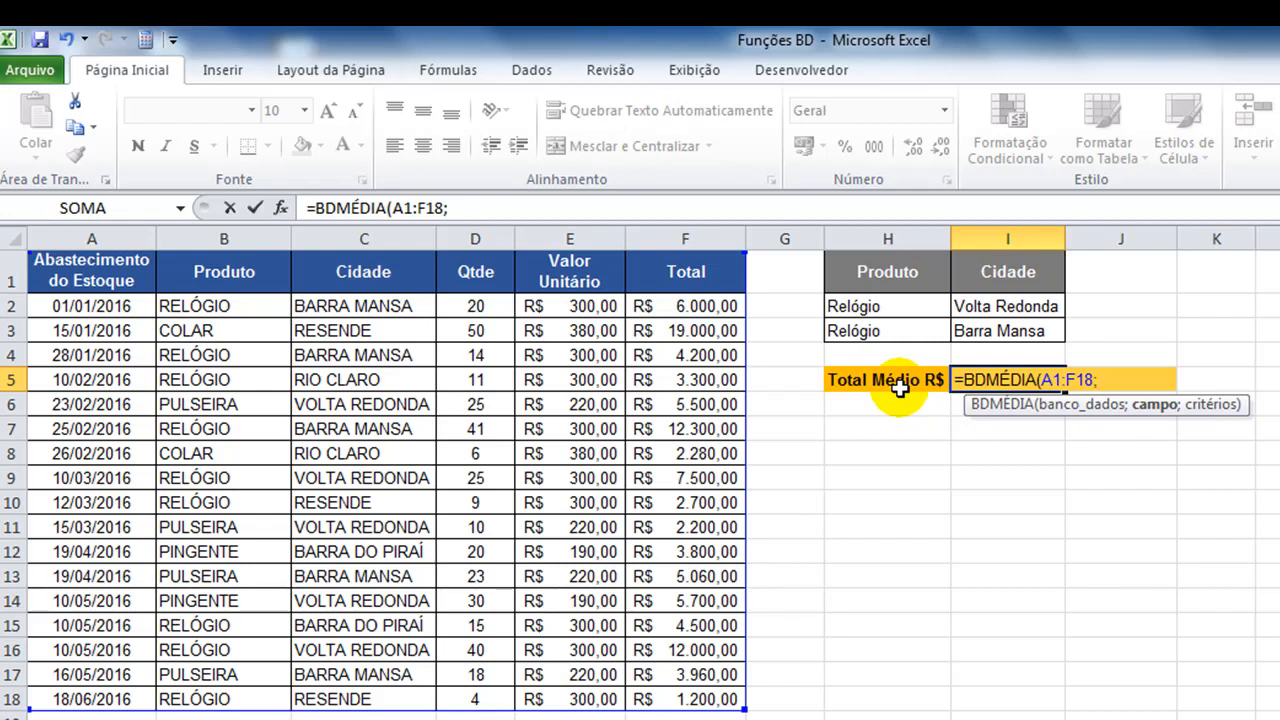
- Complete the BDMÉDIA formula with the Total header F1 as field and H1:I3 as criteria, and apply the accounting format to I5
click(728, 277)
text(;)
drag(934, 289, 994, 331)
key(Return)
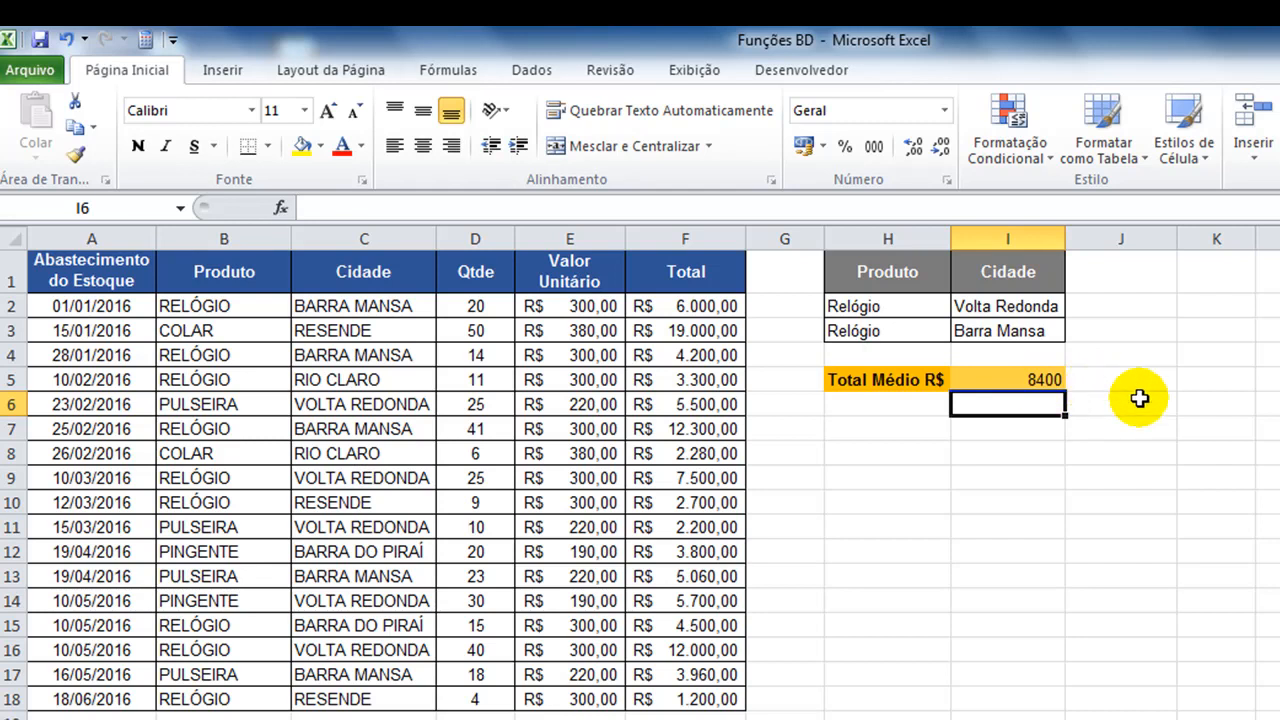
click(1045, 381)
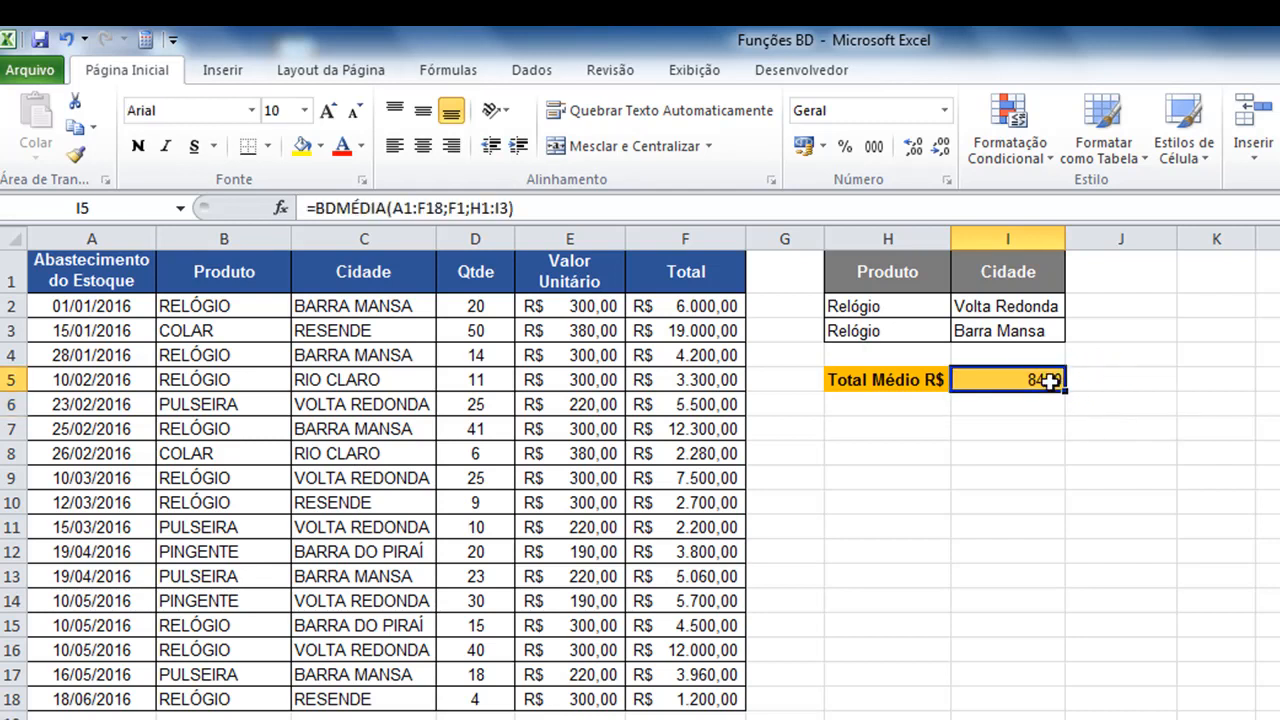
click(805, 145)
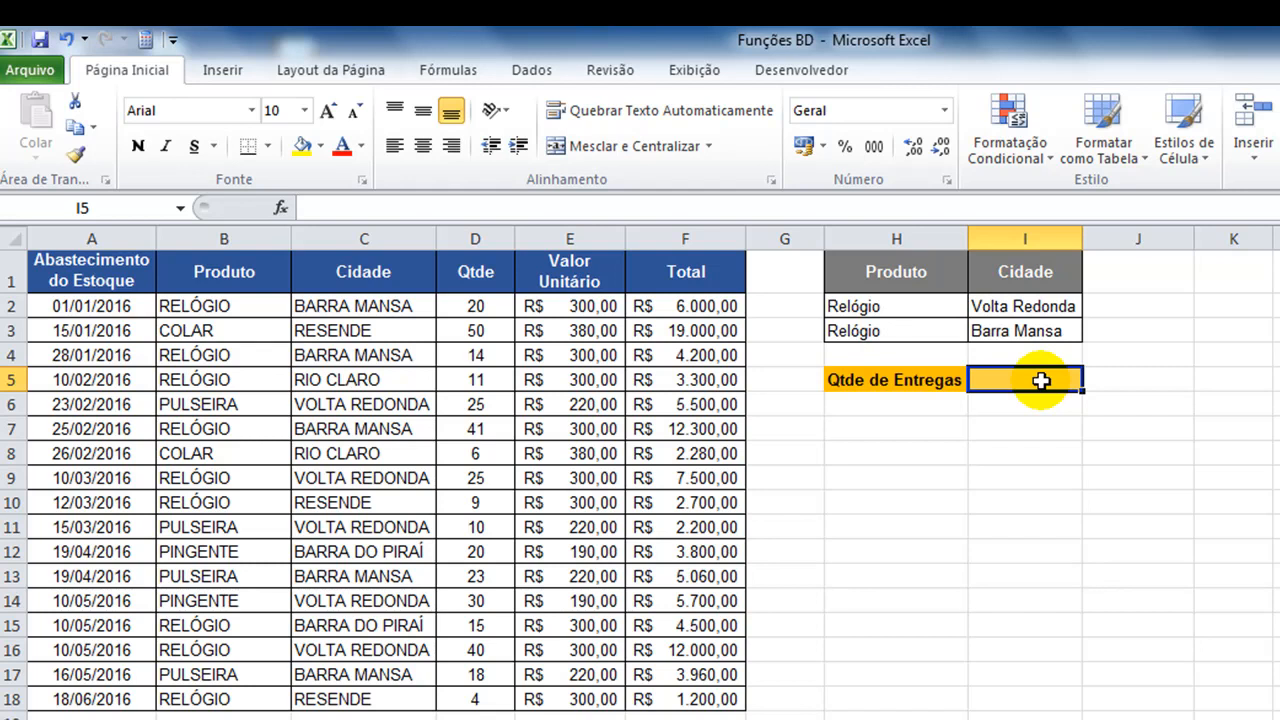
- Start a BDCONTARA formula in I5, beside Qtde de Entregas, with A1:F18 as its database
text(=bdc)
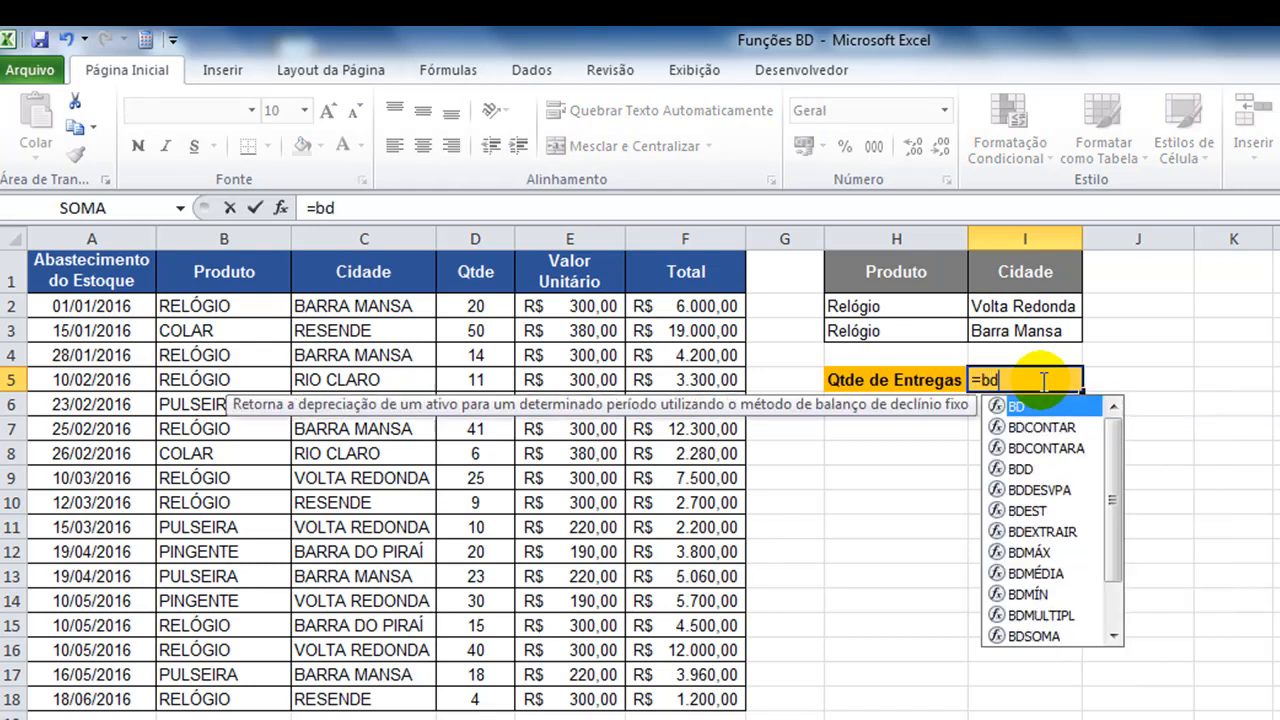
key(Tab)
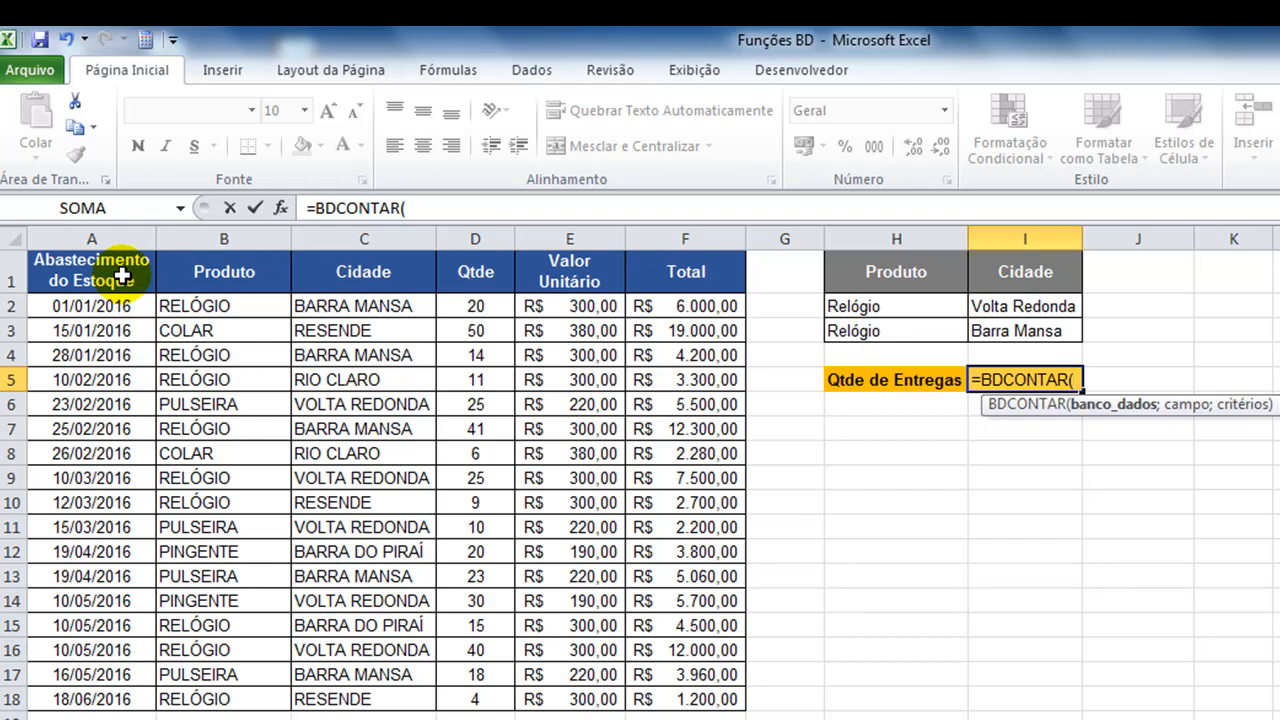
key(BackSpace)
text(A()
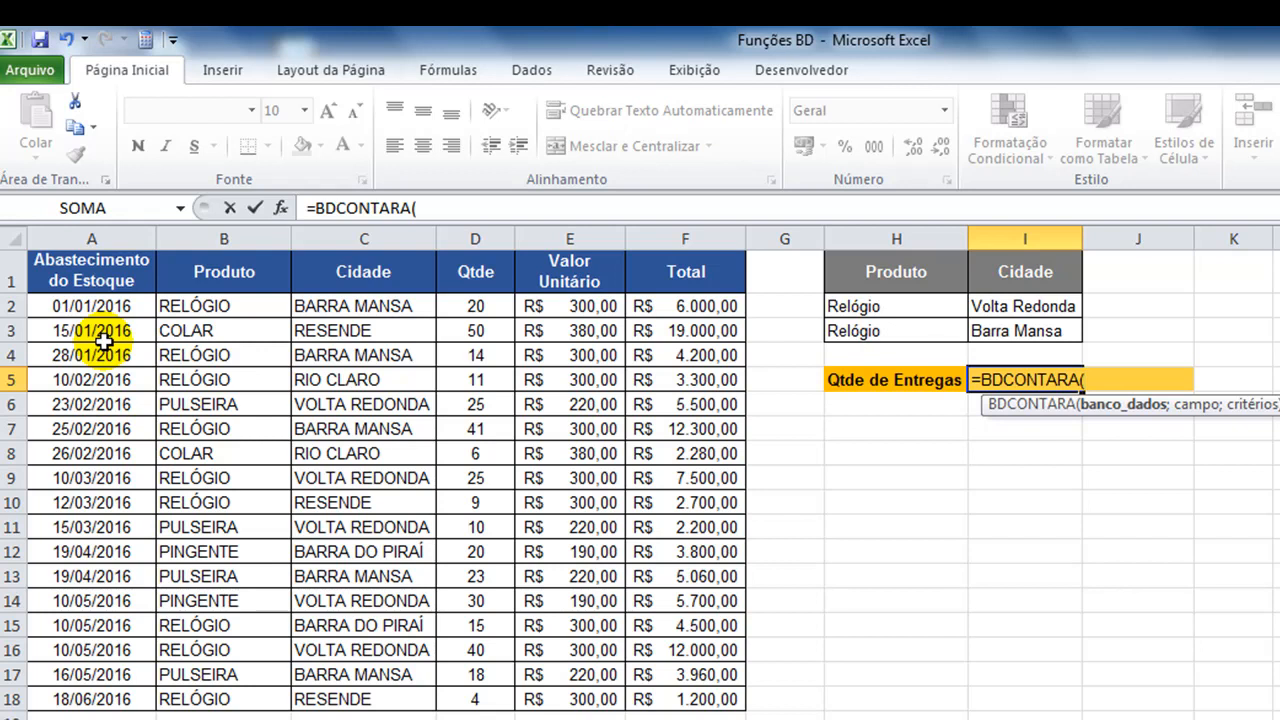
click(95, 264)
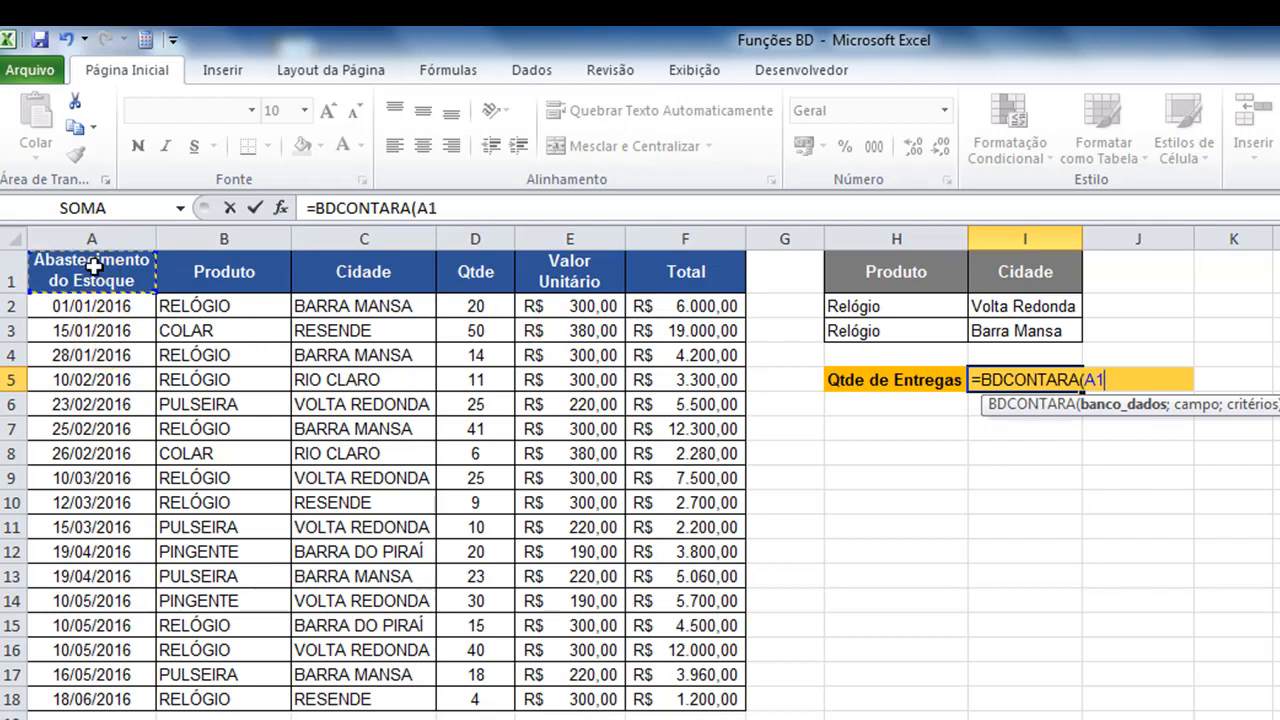
key(ctrl+shift+Down)
key(ctrl+shift+Right)
text(;)
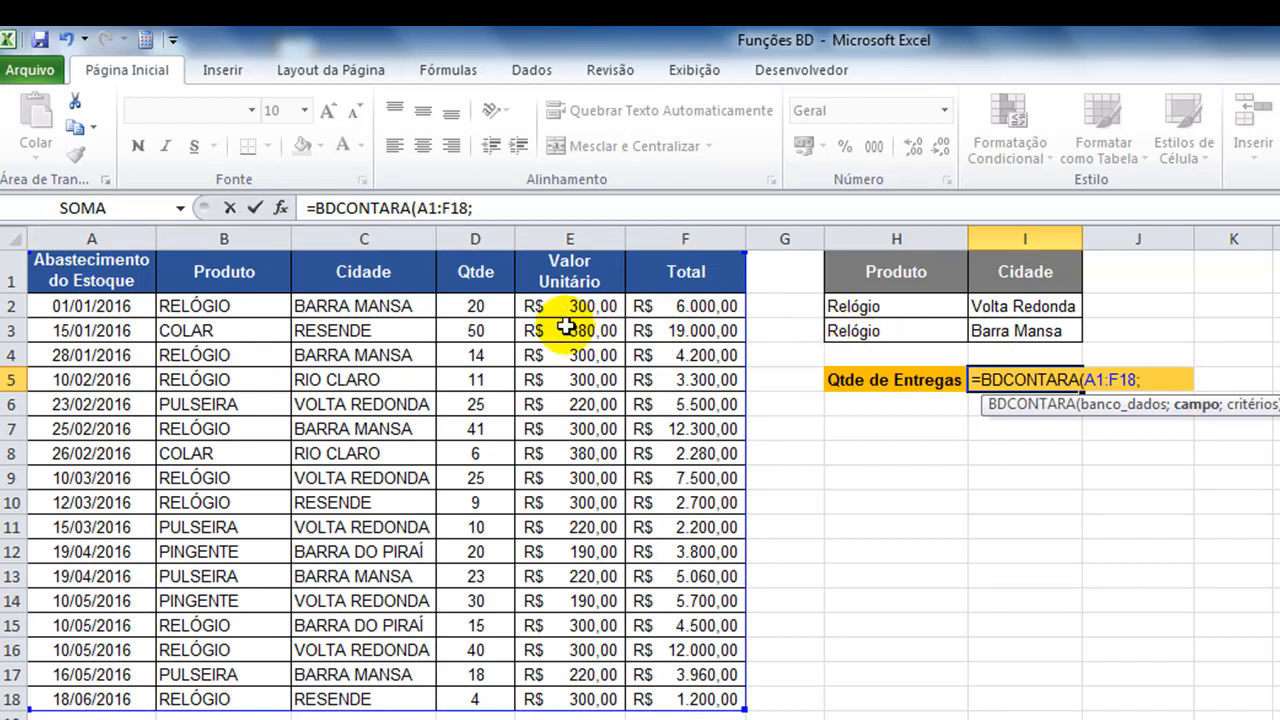
- Complete the BDCONTARA formula with the Cidade header C1 as field and H1:I3 as criteria
click(403, 280)
text(;)
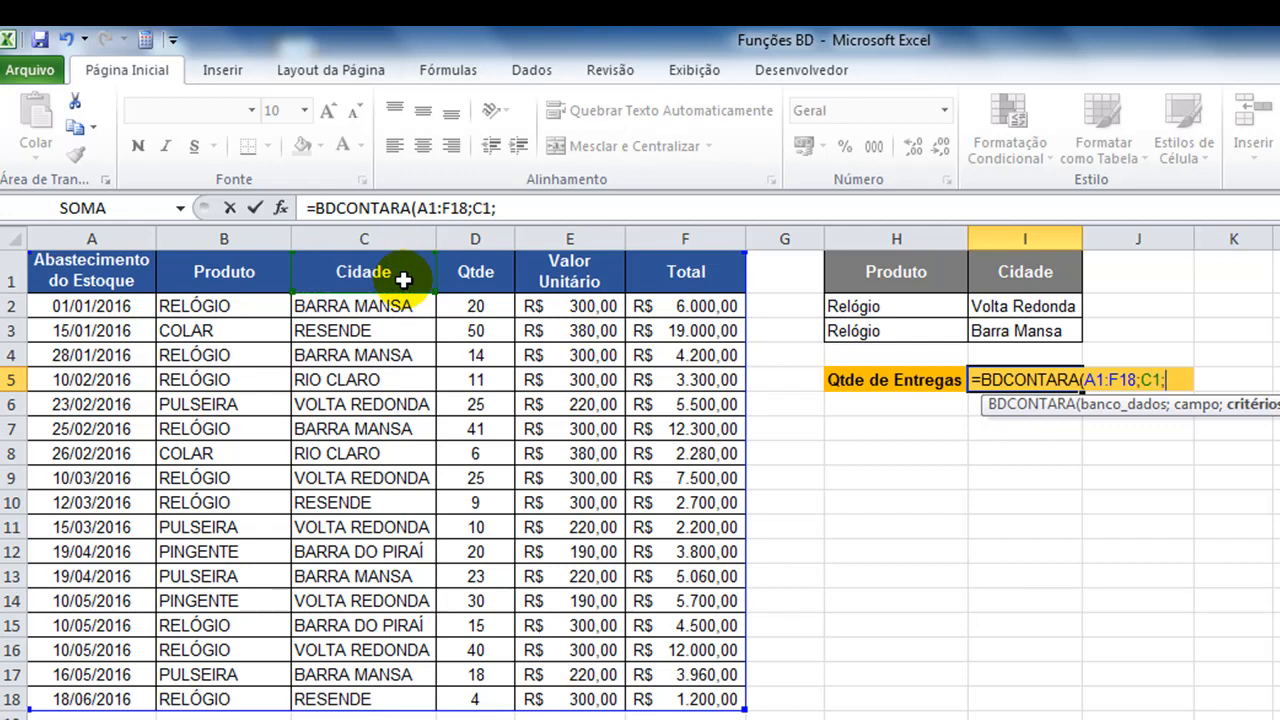
drag(931, 278, 1000, 318)
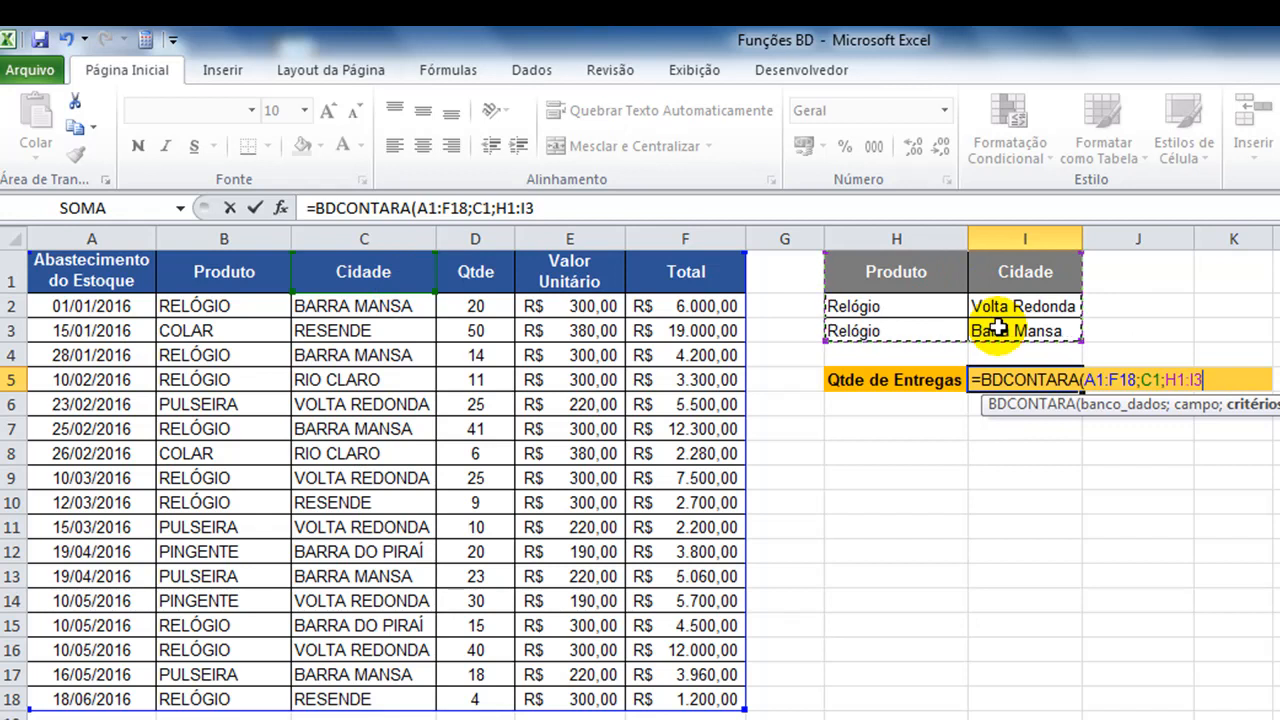
text())
key(Return)
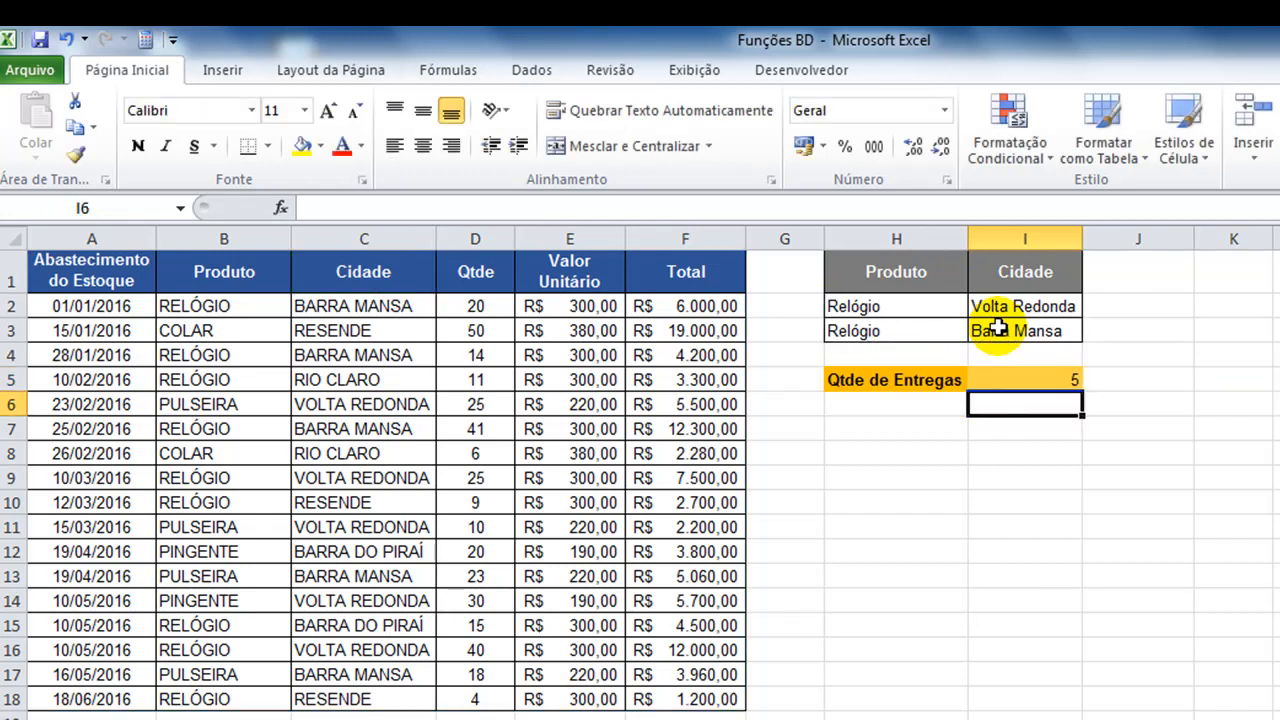
click(1024, 381)
click(1024, 379)
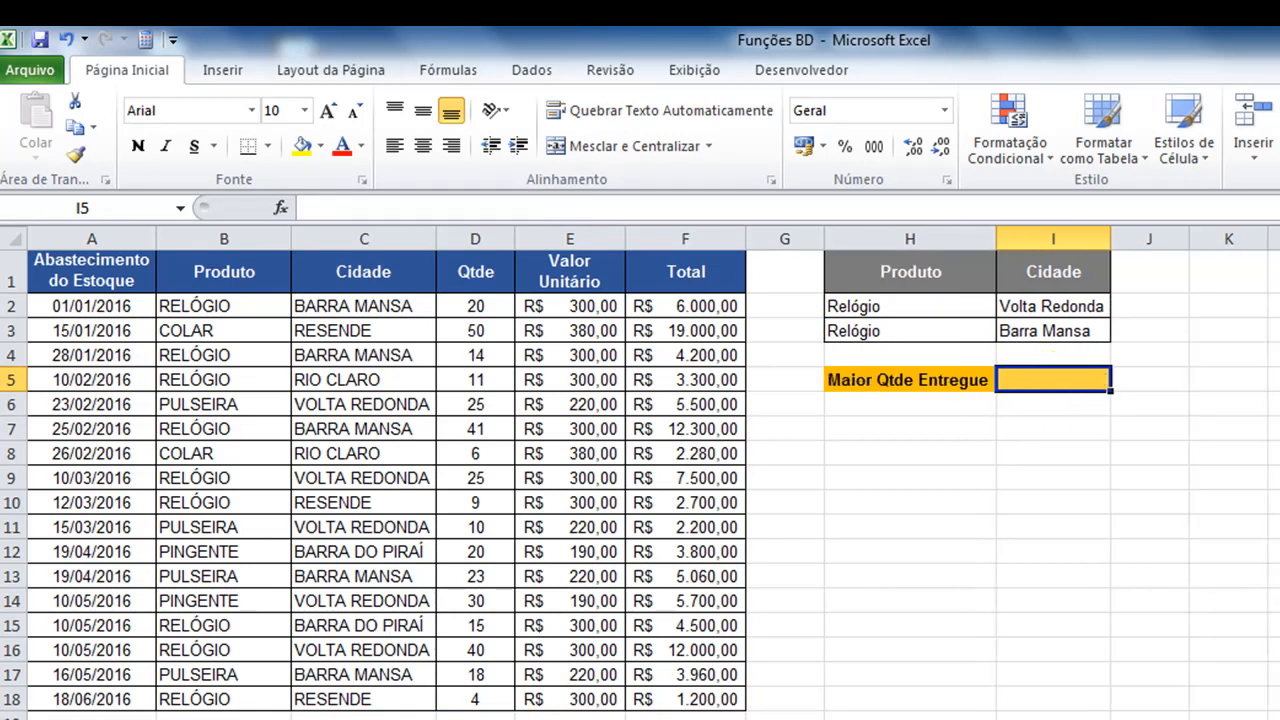
- Start a BDMÁX formula in I5, beside Maior Qtde Entregue, with A1:F18 as its database
click(1048, 376)
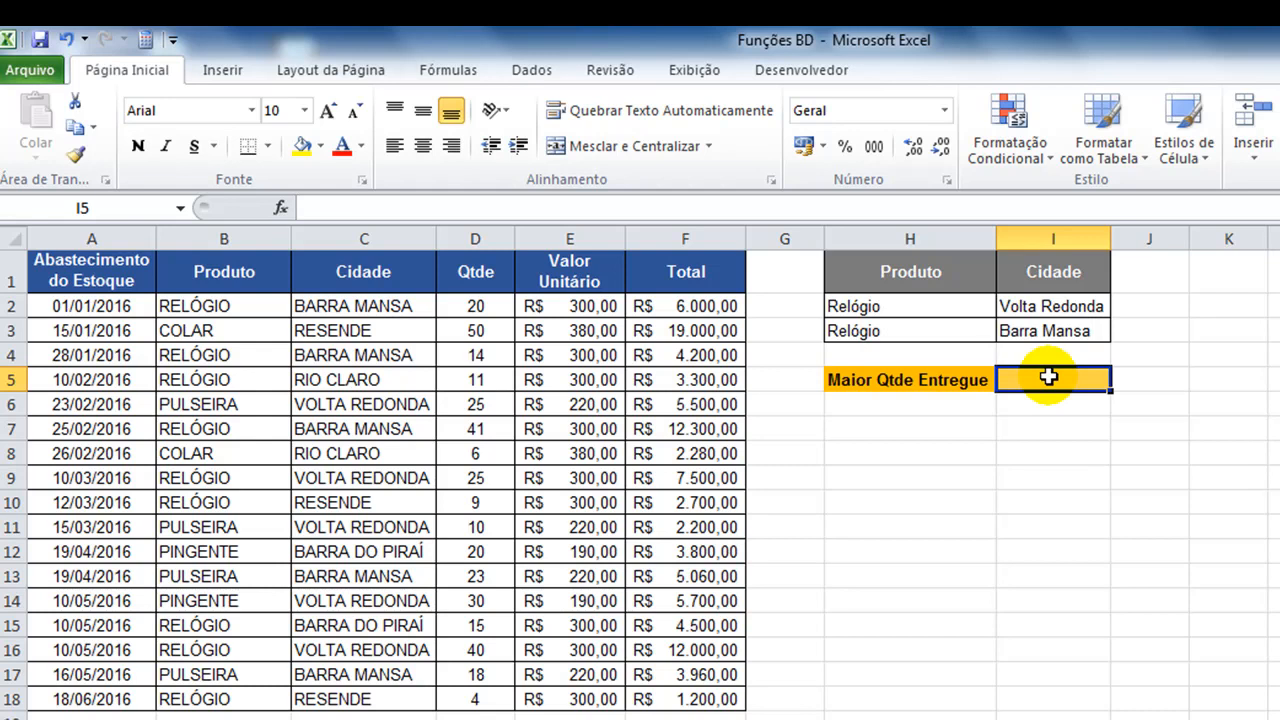
text(=)
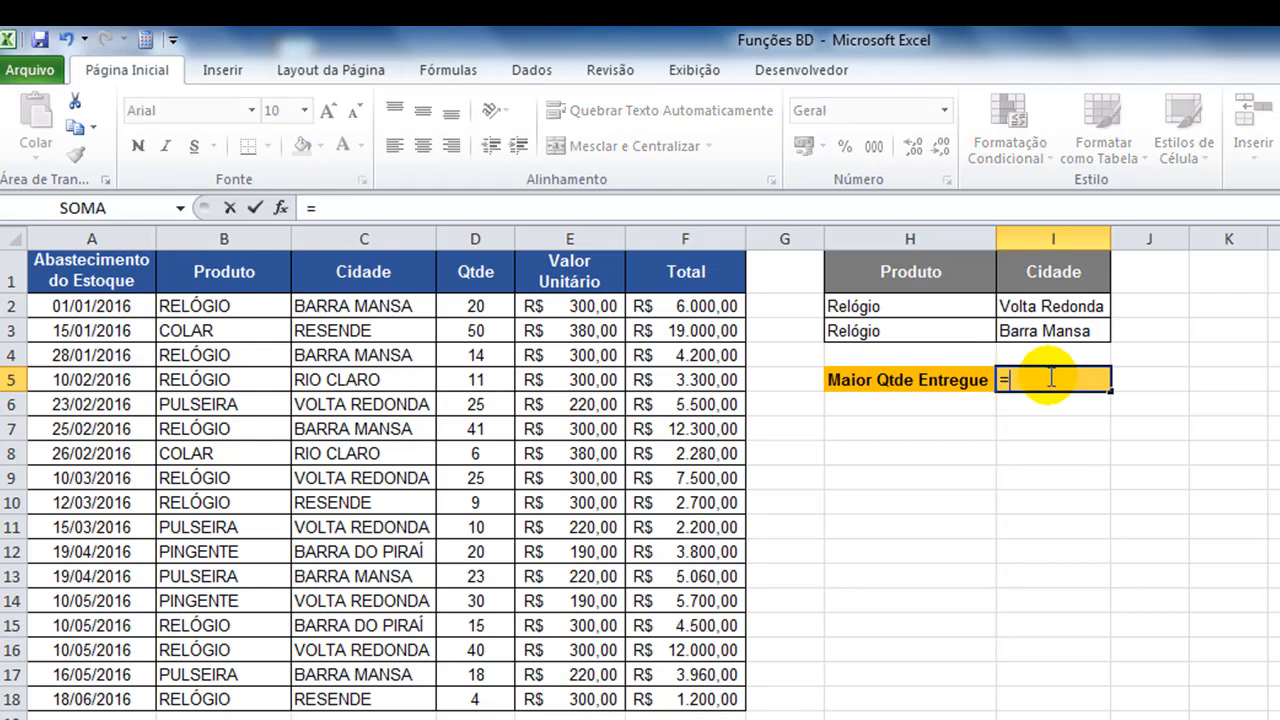
text(bdm)
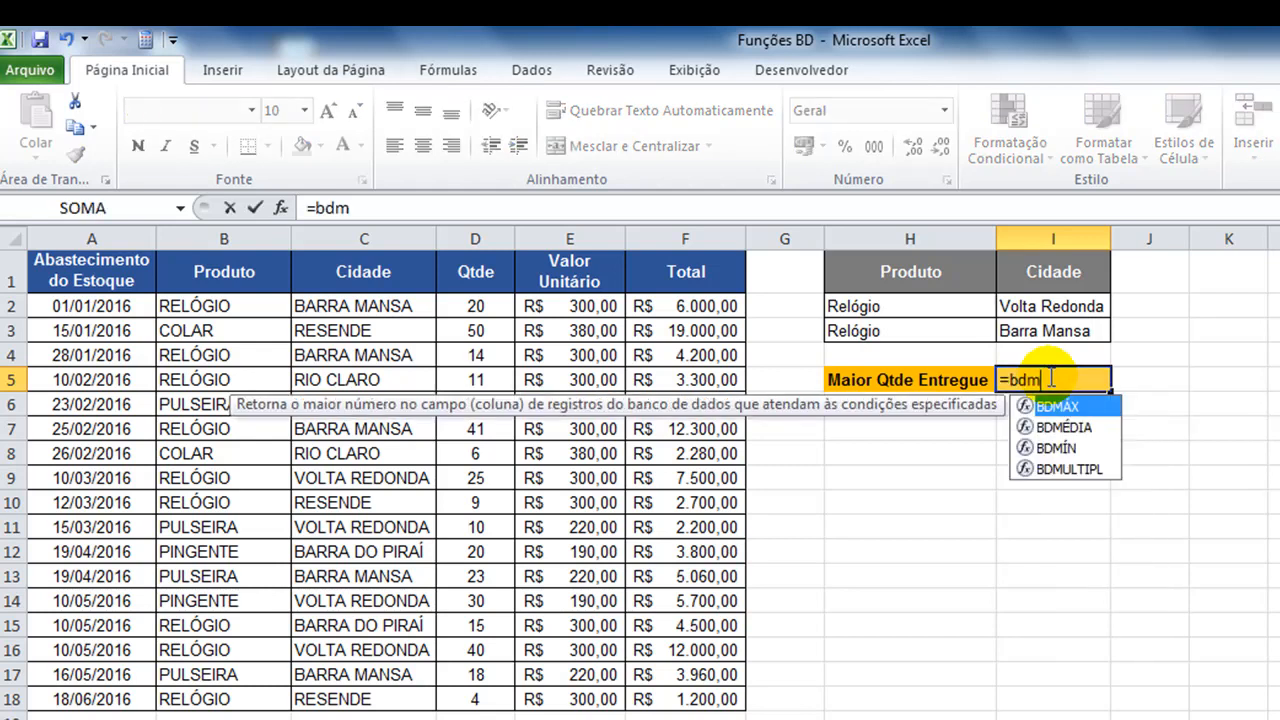
key(Tab)
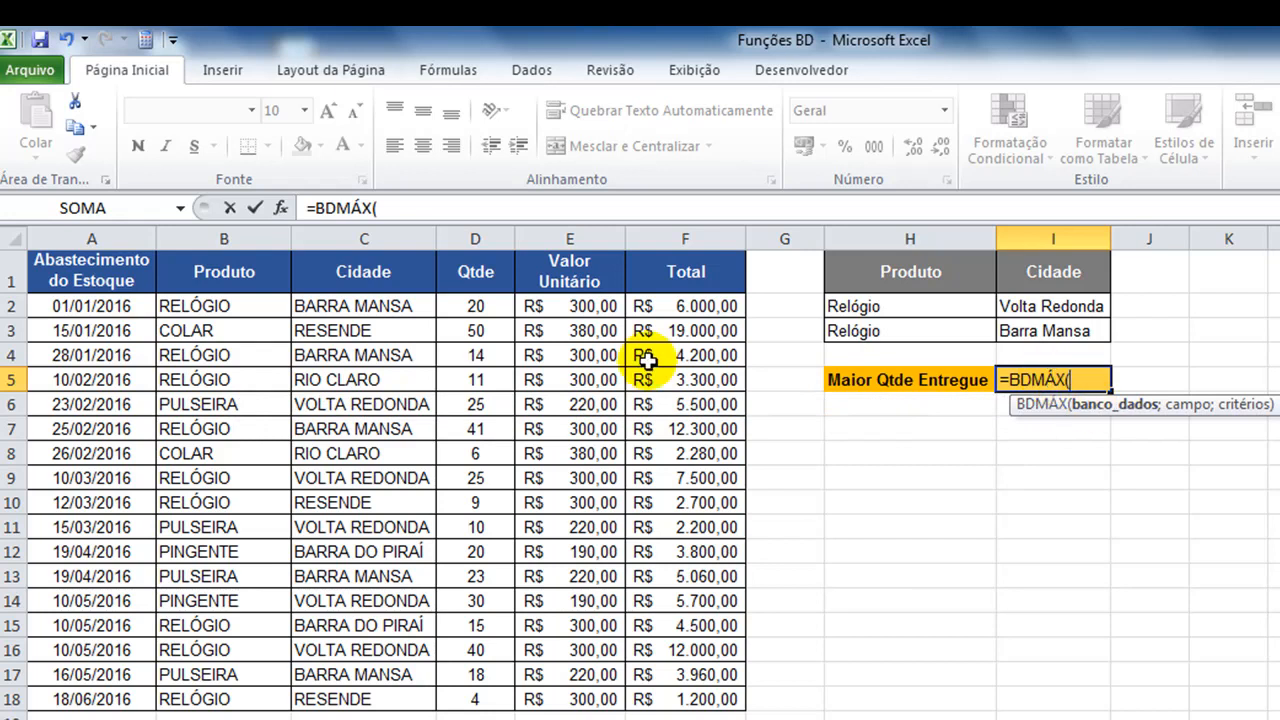
click(130, 268)
key(ctrl+shift+Down)
key(ctrl+shift+Right)
text(;)
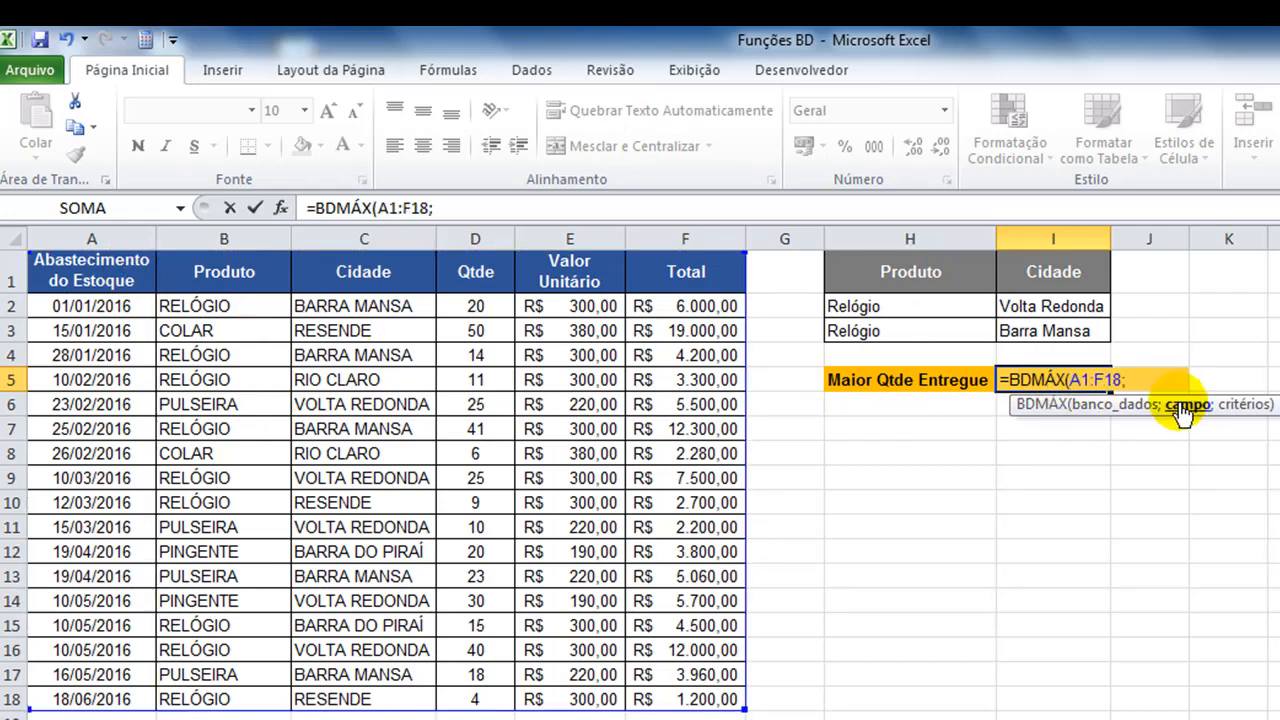
- Complete the BDMÁX formula with the Qtde header D1 as field and H1:I3 as criteria
click(474, 270)
text(;)
drag(886, 276, 1002, 330)
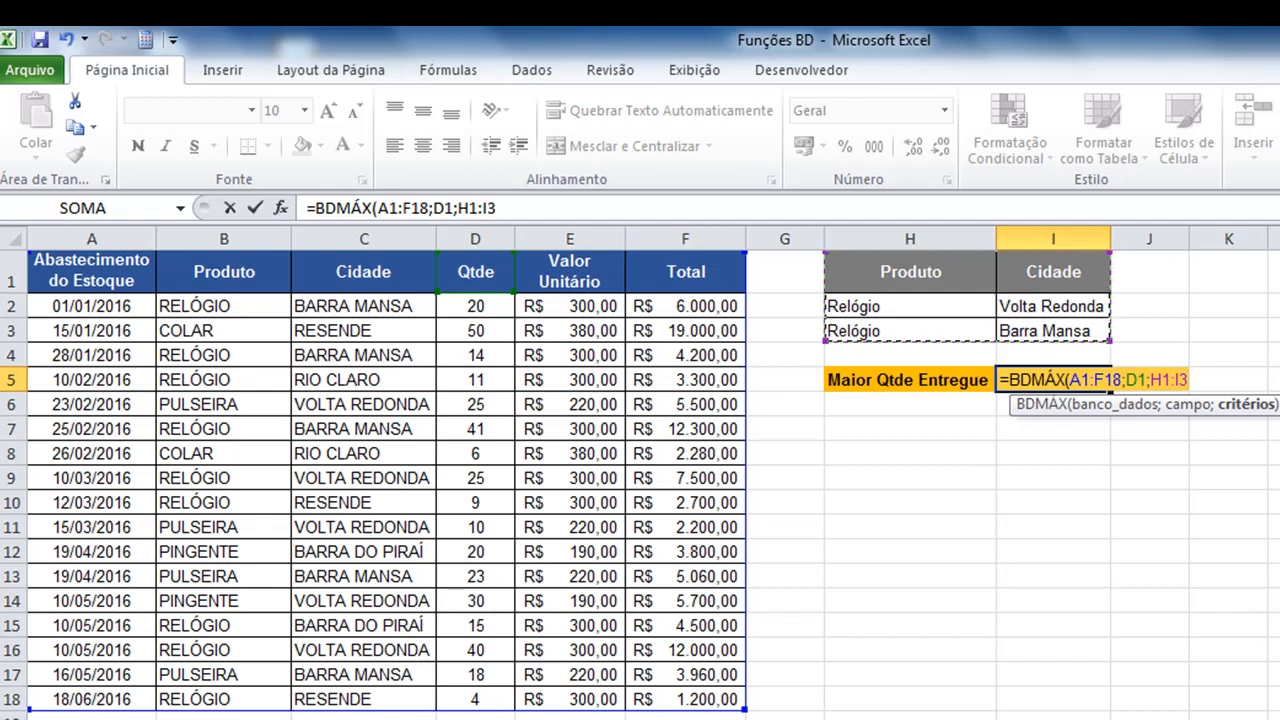
key(Return)
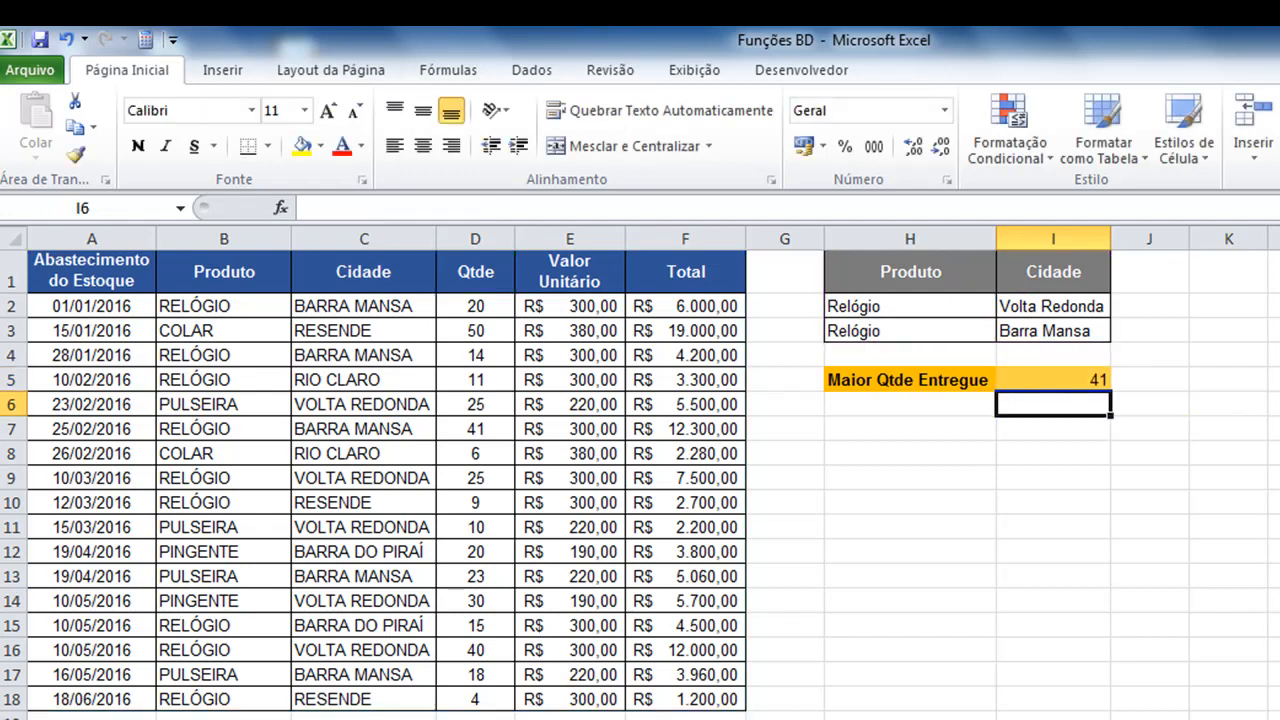
- Start a BDMÍN formula in I5, beside Menor Qtde Entregue on the BDMín sheet, with A1:F18 as its database
click(1092, 377)
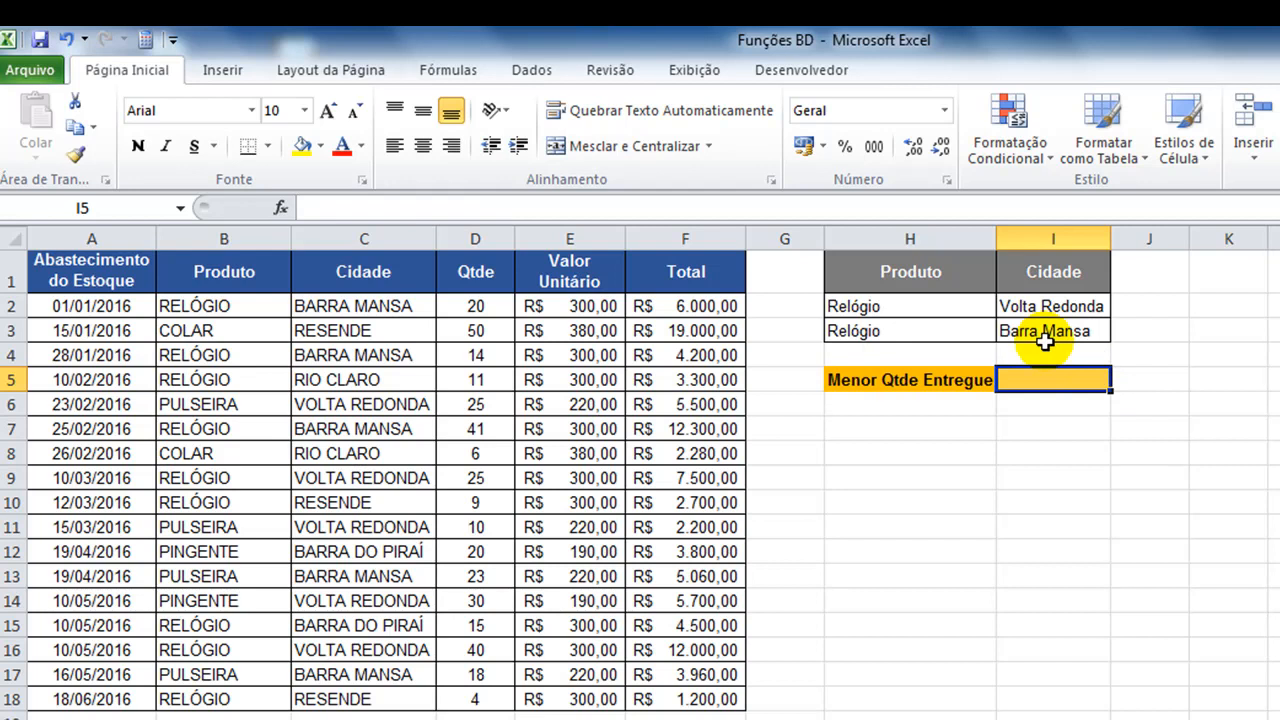
text(=bdm)
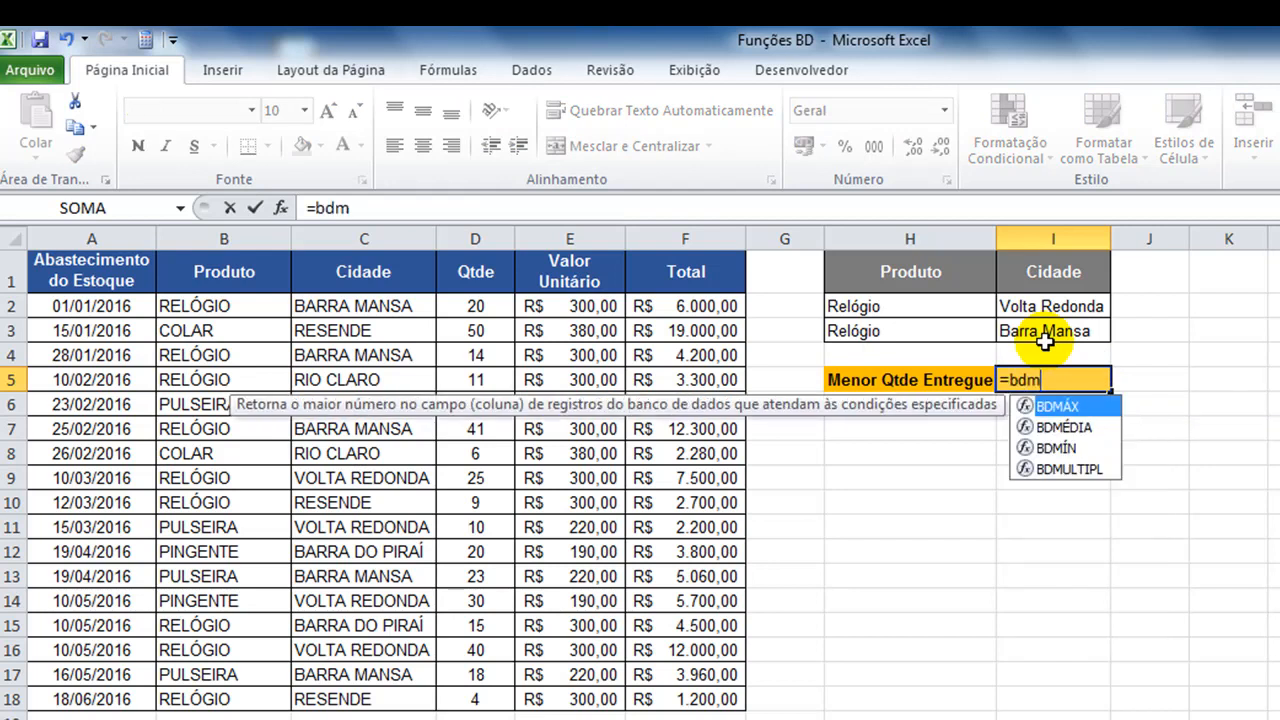
key(Down)
key(Down)
key(Tab)
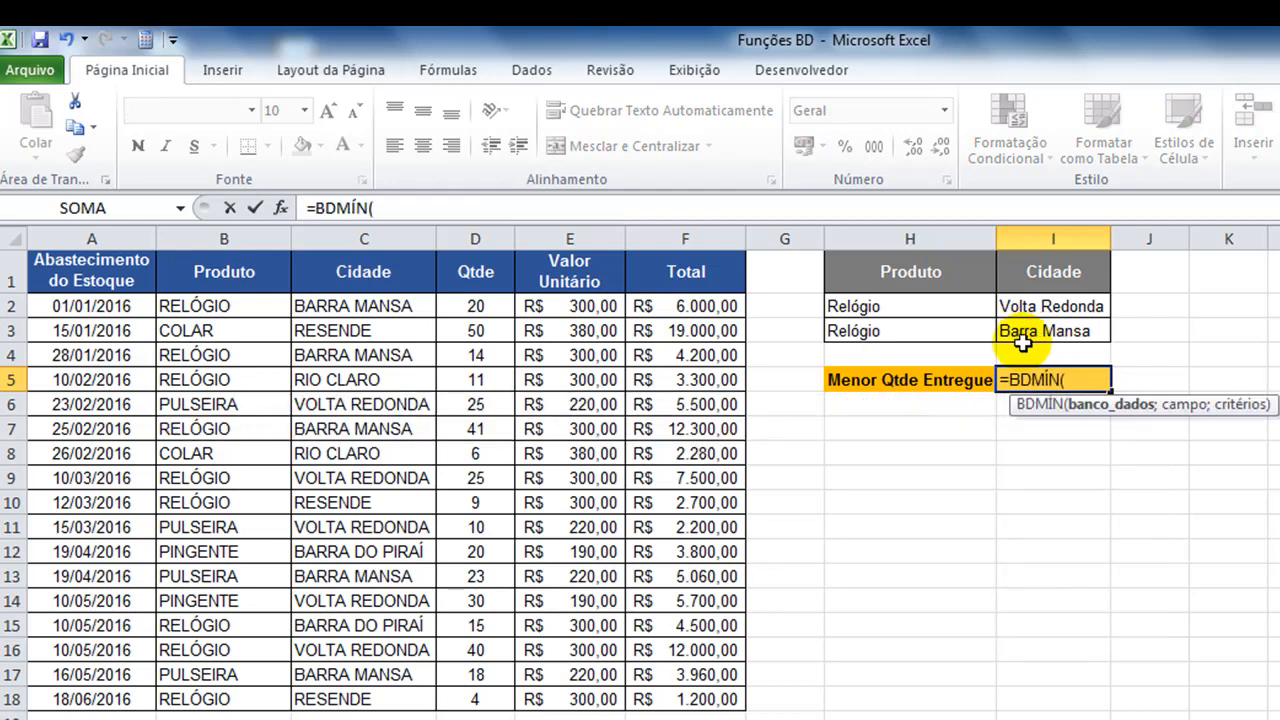
click(115, 276)
key(ctrl+shift+Down)
key(ctrl+shift+Right)
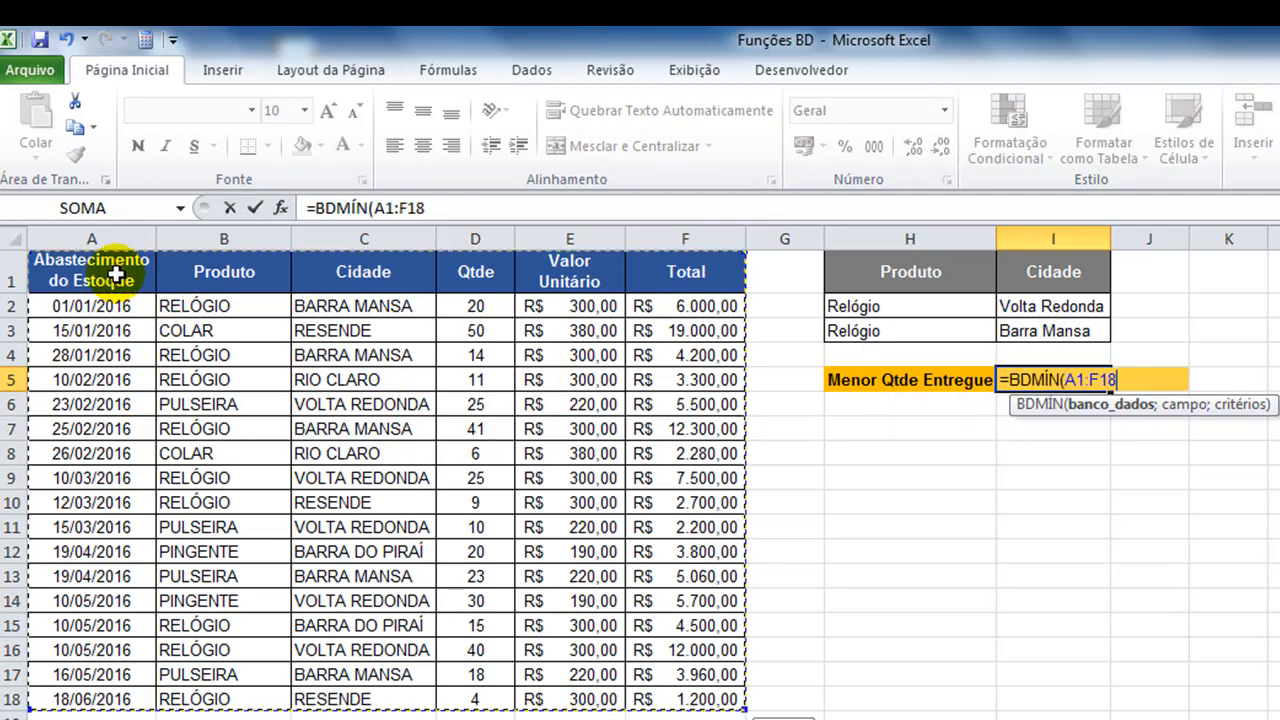
text(;)
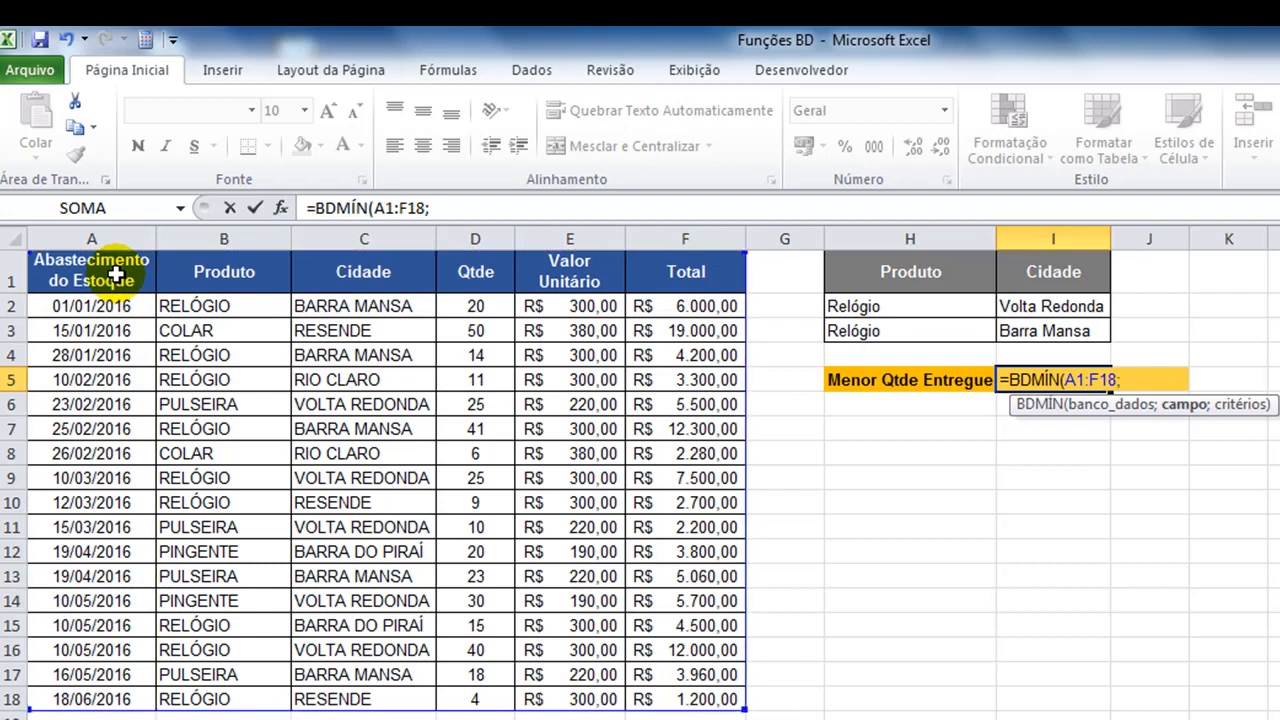
- Complete the BDMÍN formula with the Qtde header D1 as field and H1:I3 as criteria
click(493, 276)
text(;)
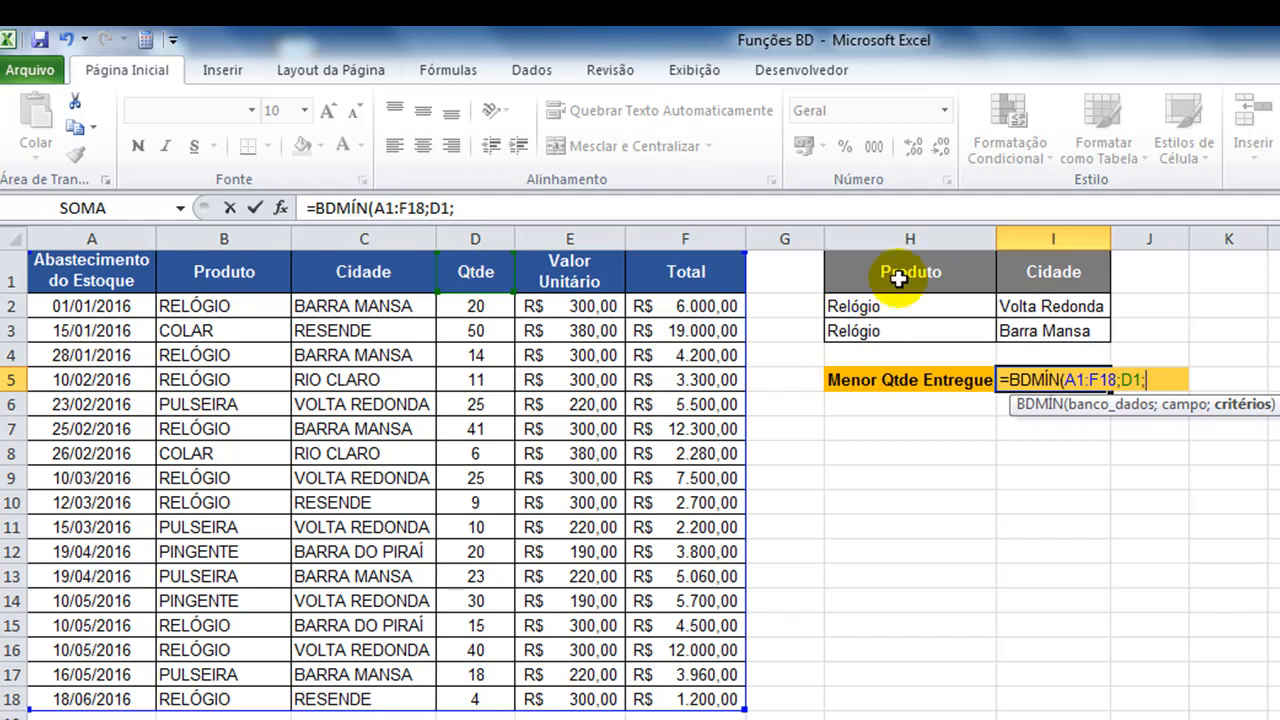
drag(898, 278, 1043, 327)
key(Return)
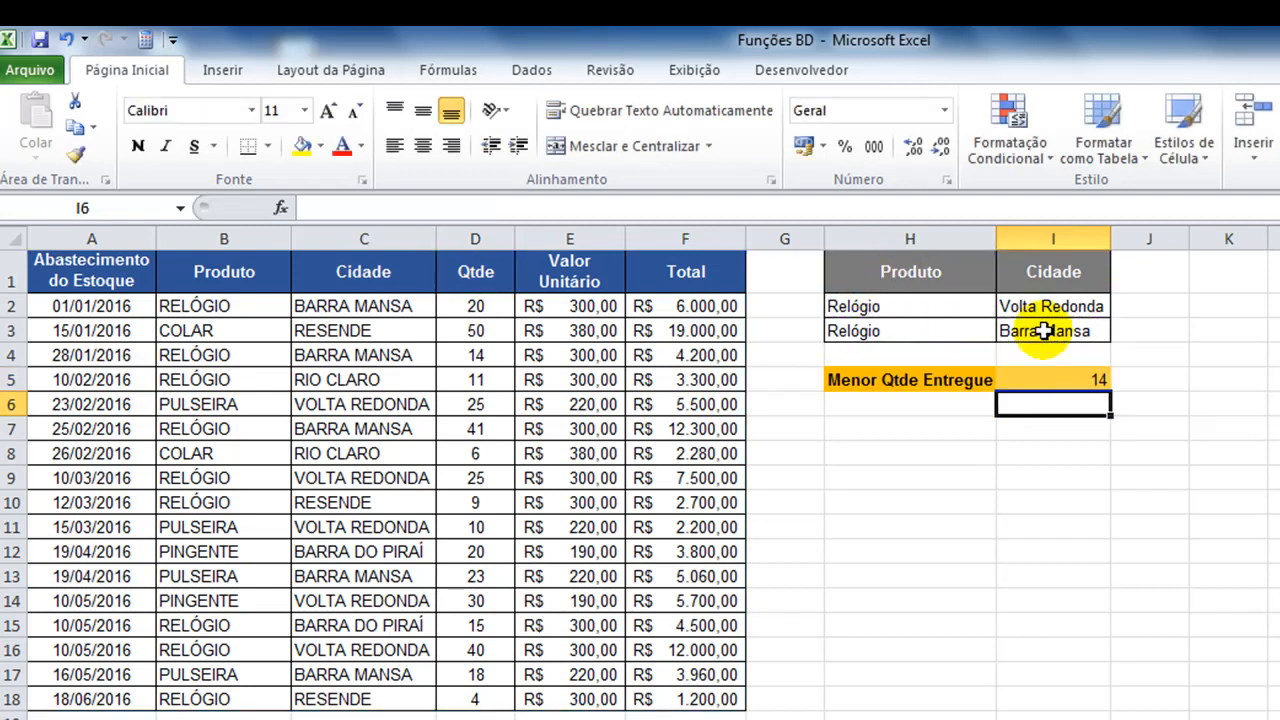
click(1062, 380)
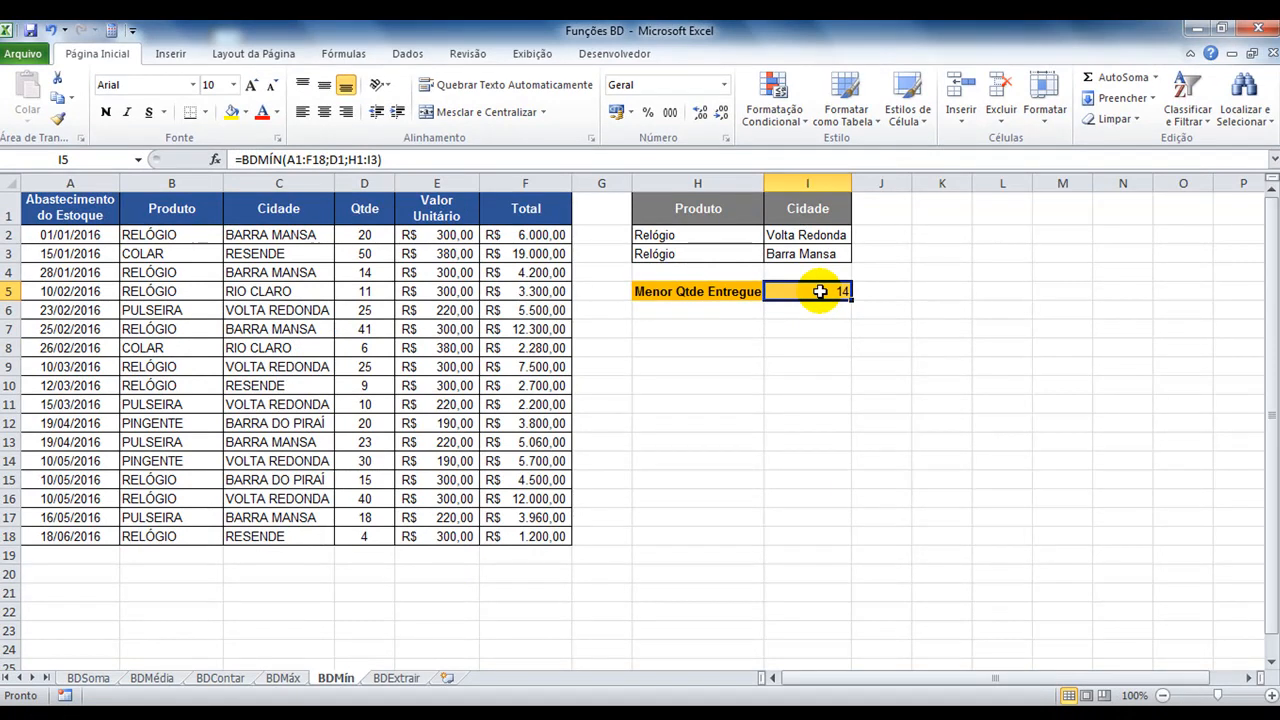
- On the BDExtrair sheet, start a BDEXTRAIR formula in I5, beside Data da Entrega, with A1:F18 as its database
click(396, 679)
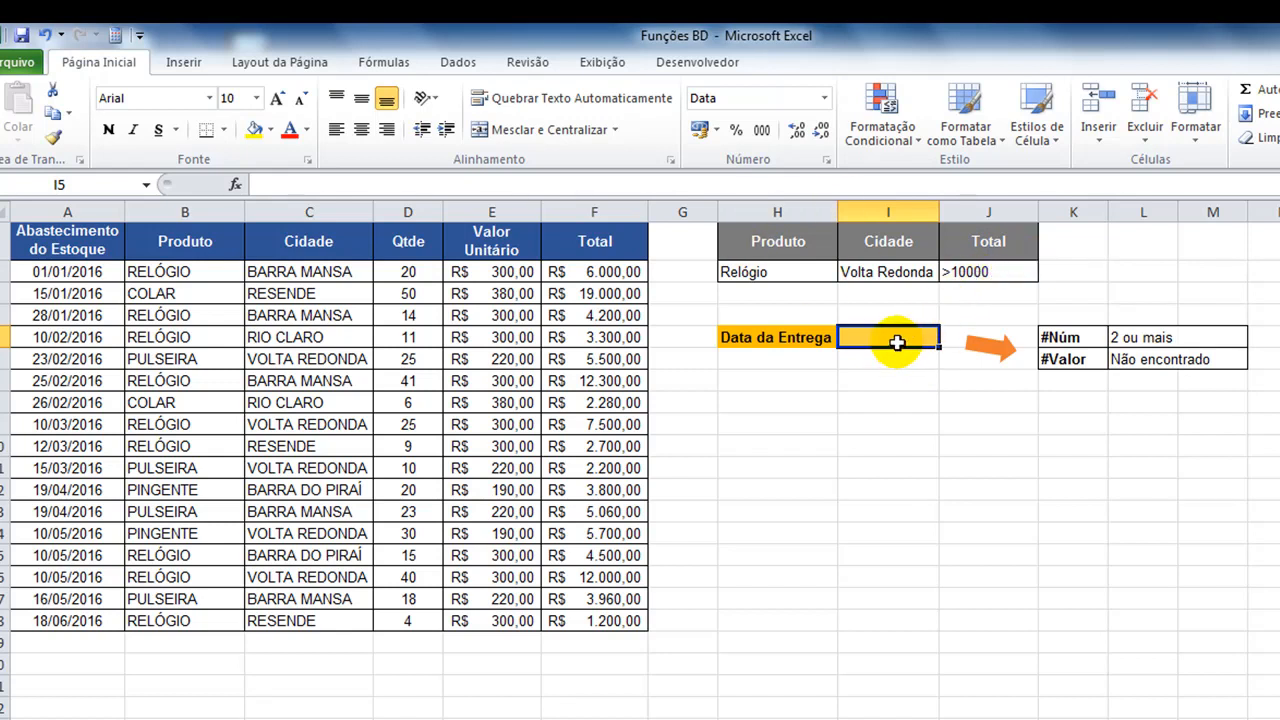
text(=bd)
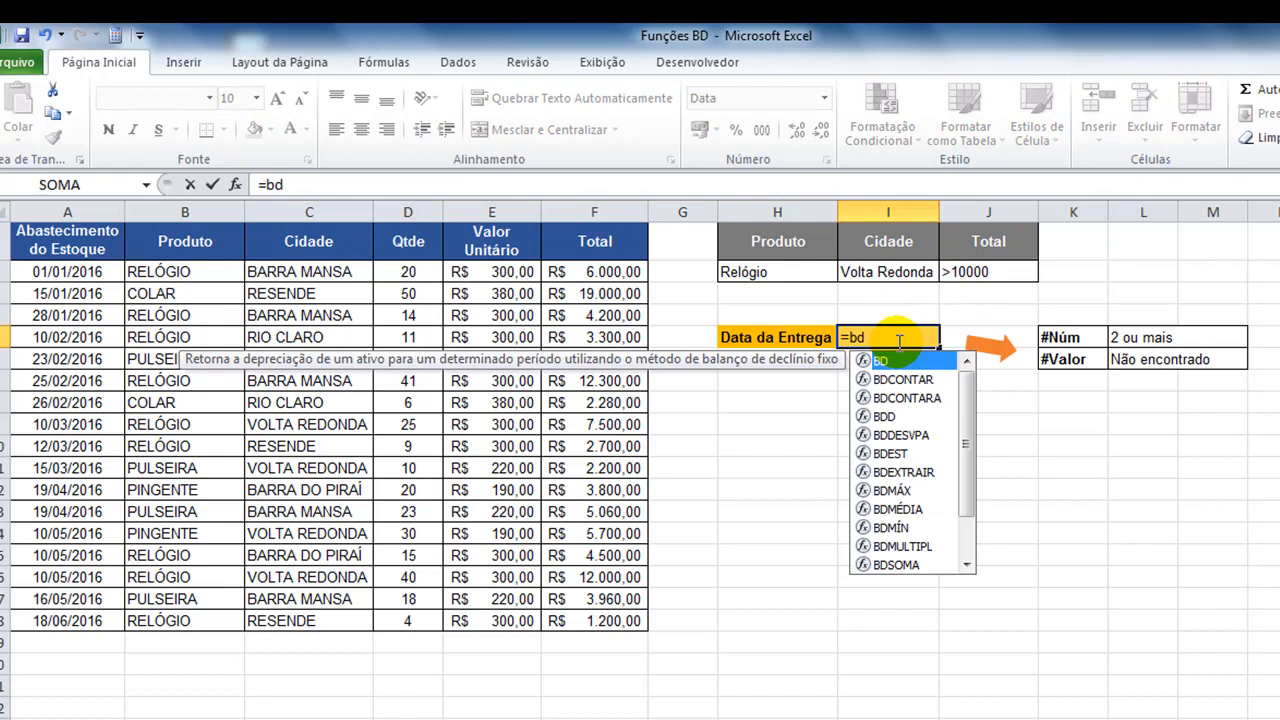
text(e)
key(Down)
key(Tab)
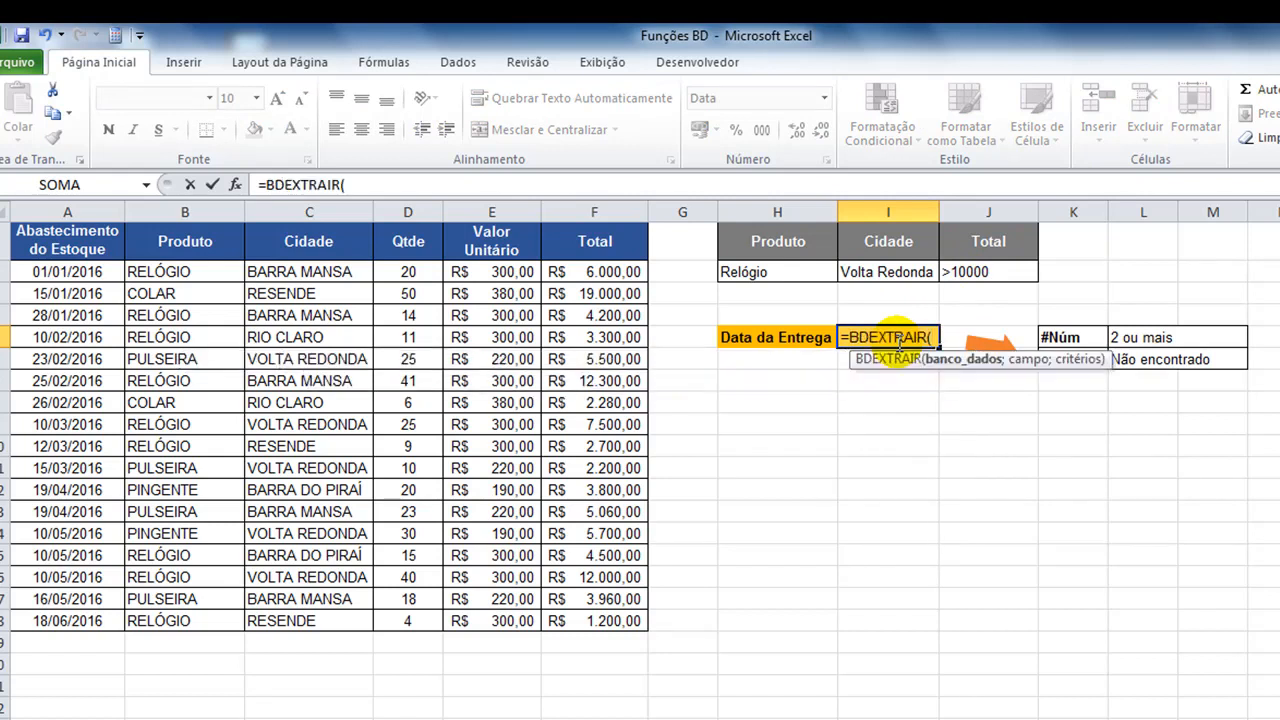
click(86, 255)
key(ctrl+shift+Down)
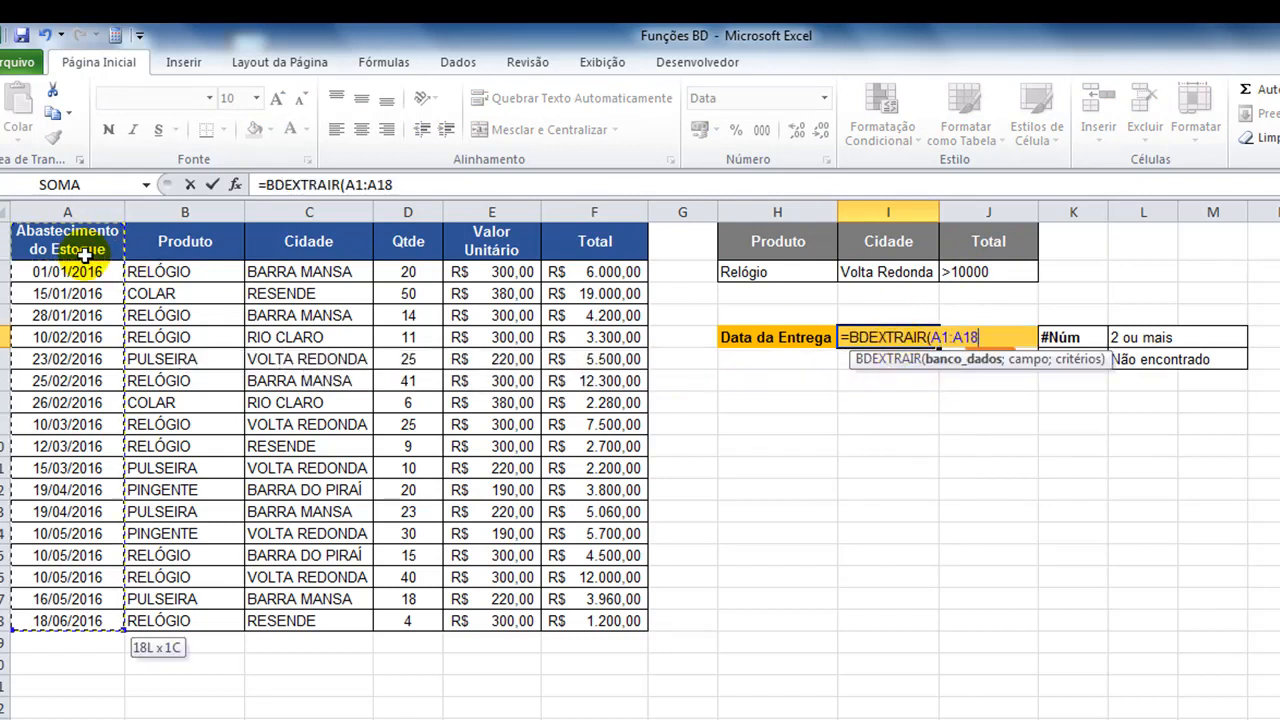
key(ctrl+shift+Right)
text(;)
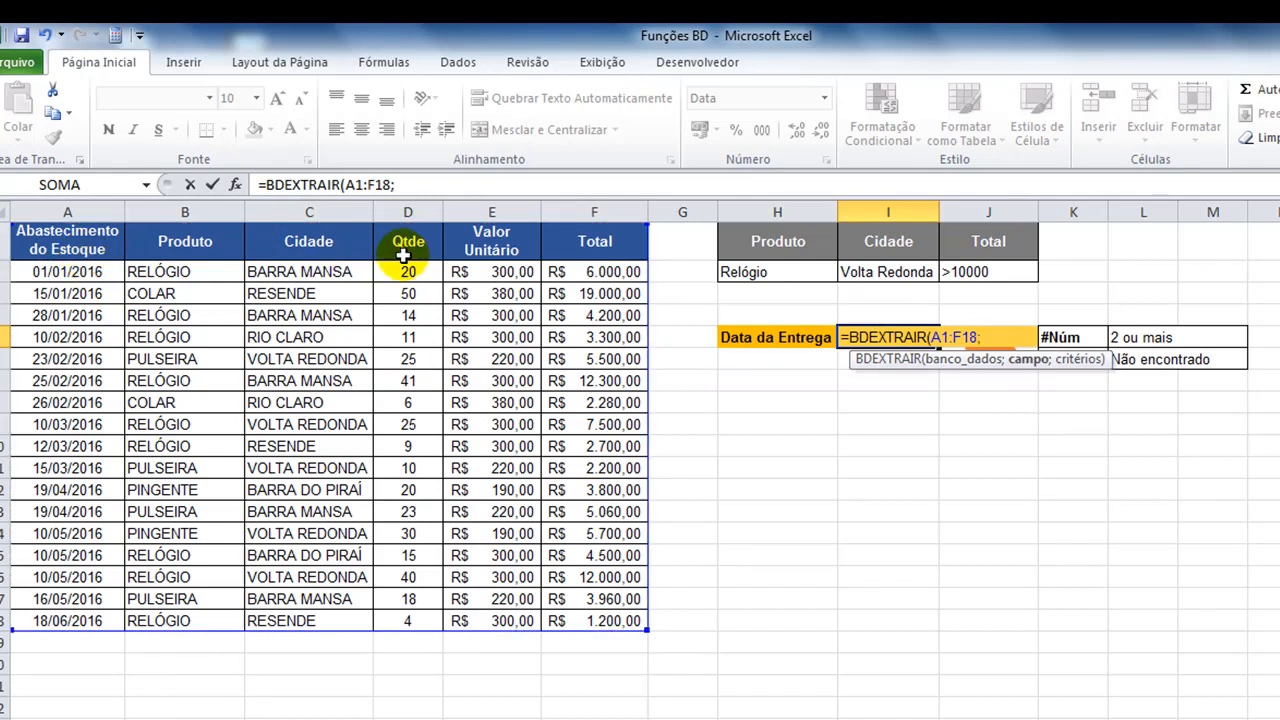
- Complete the BDEXTRAIR formula with the Abastecimento do Estoque header A1 as field and H1:J2 as criteria
click(48, 240)
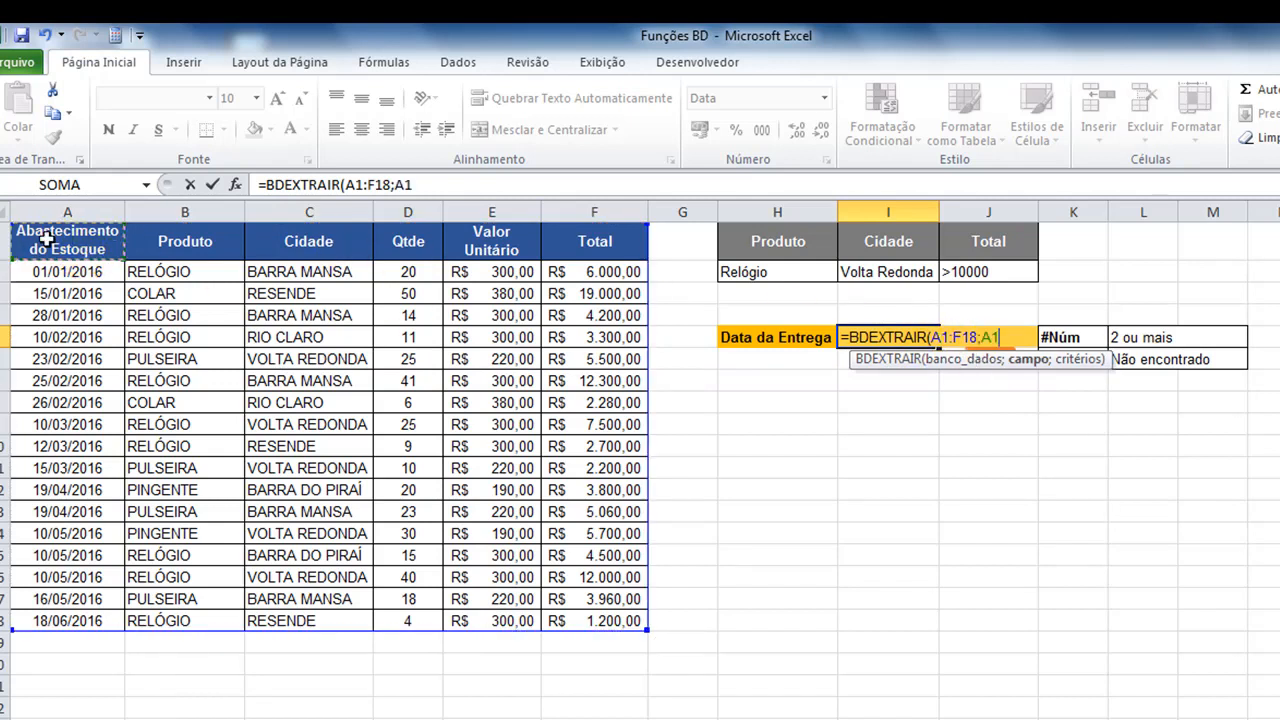
text(;)
drag(771, 243, 988, 270)
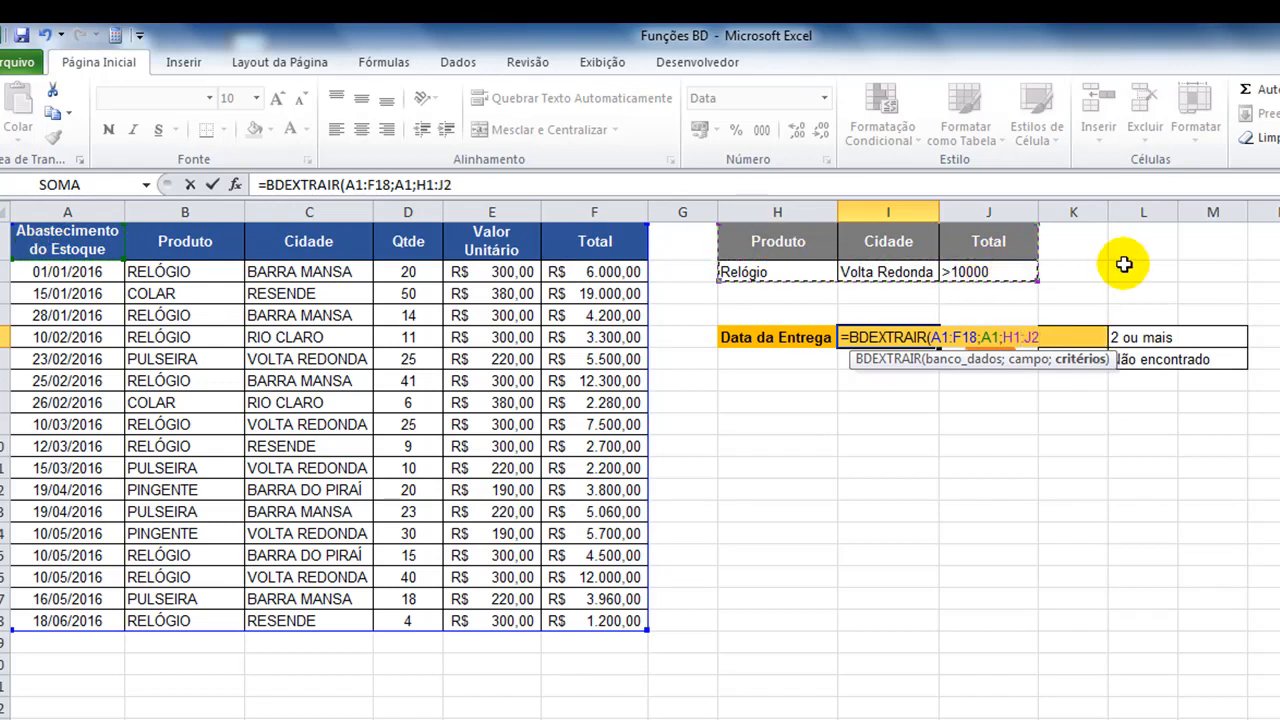
key(Return)
click(885, 338)
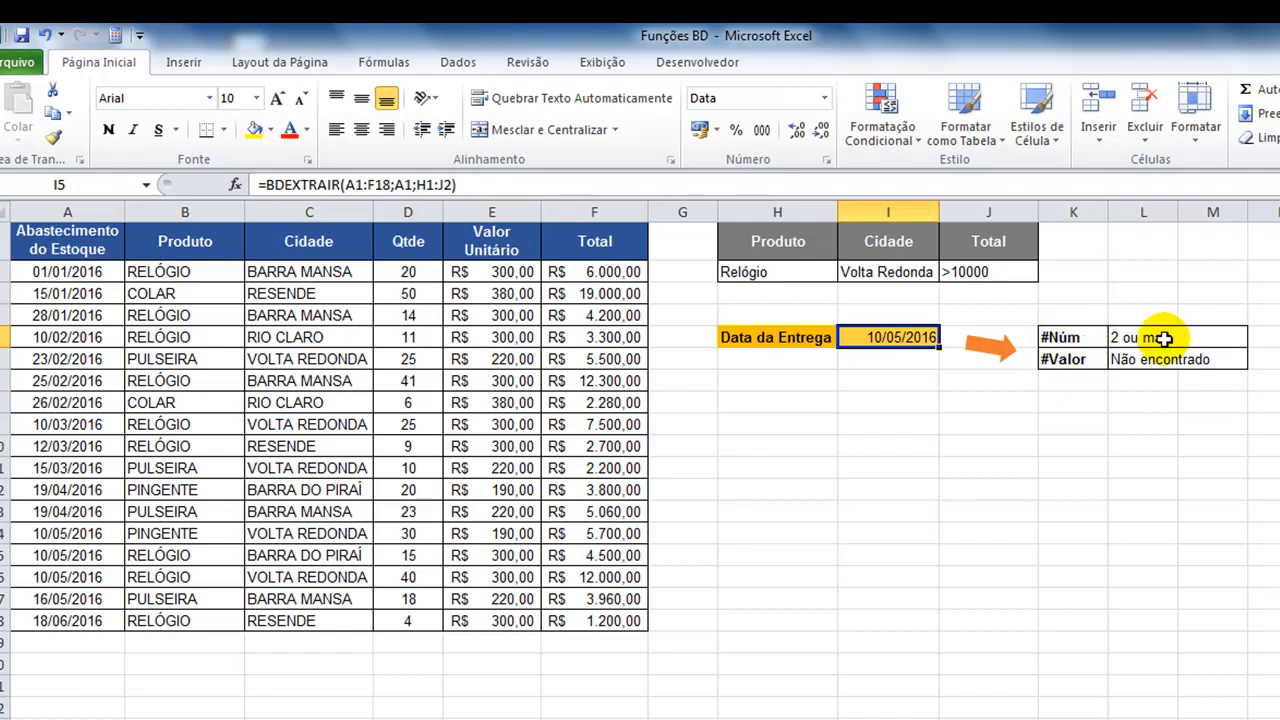
drag(1163, 337, 1090, 338)
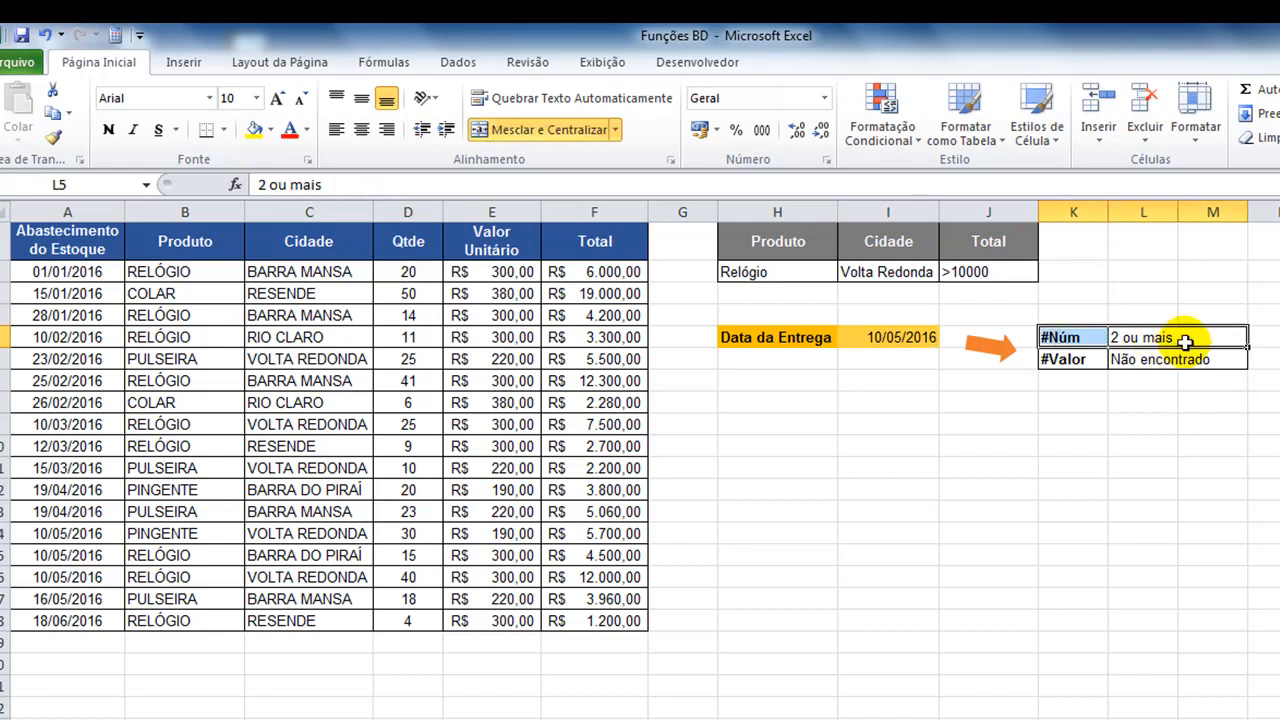